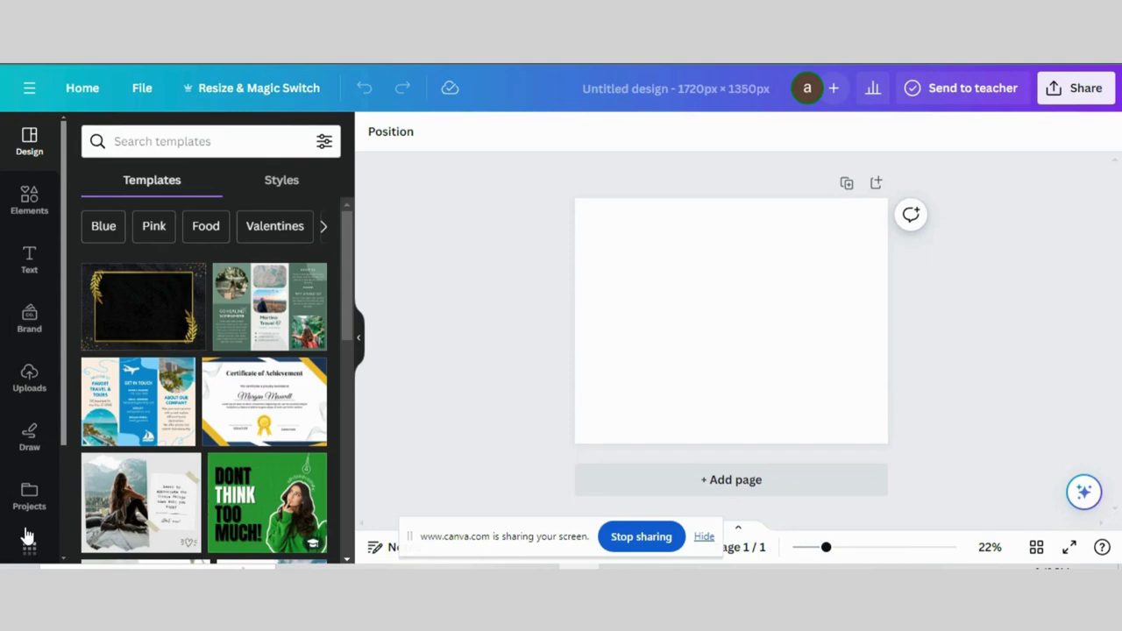
Step: Search the available apps for "type" and open the TypeGradient app
scroll(30, 400, down, 2)
click(29, 401)
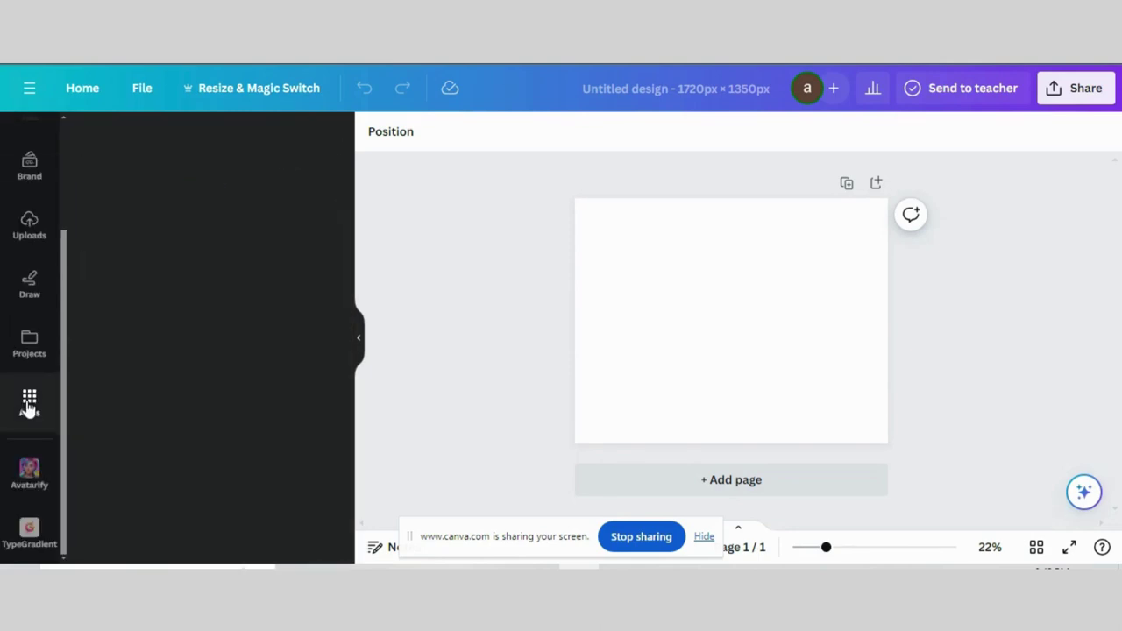
click(159, 137)
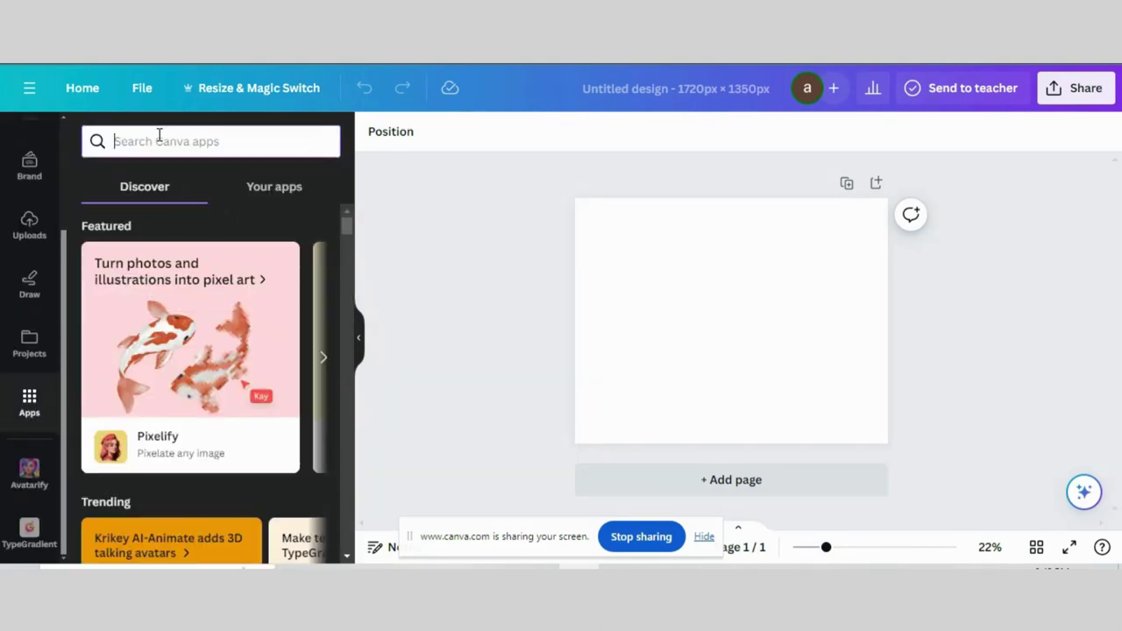
text(type)
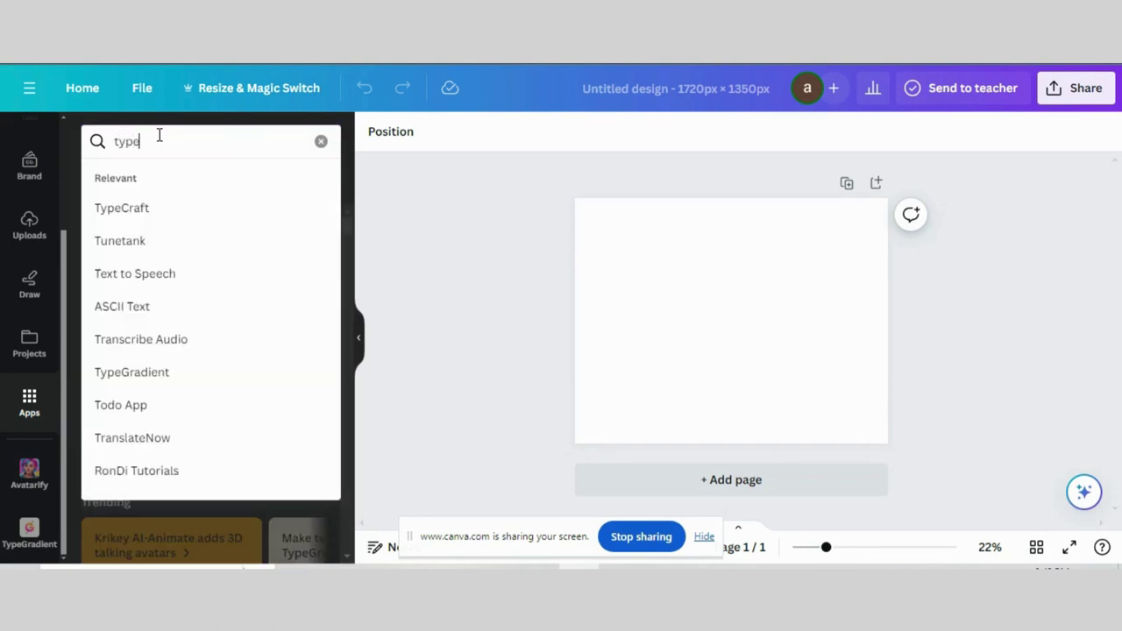
click(123, 240)
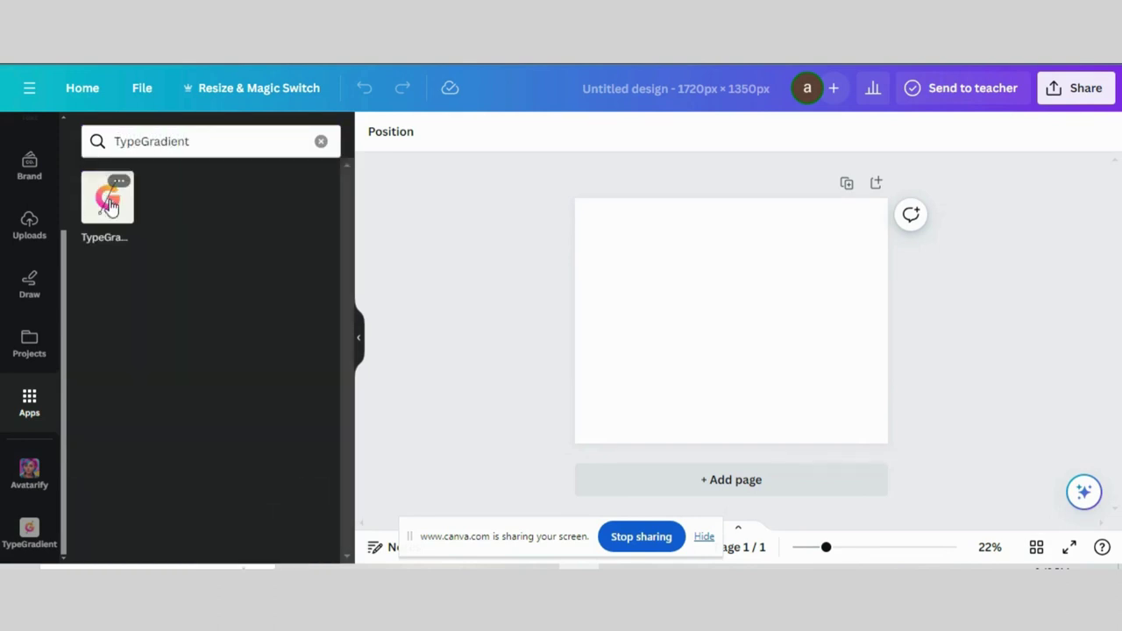
click(110, 204)
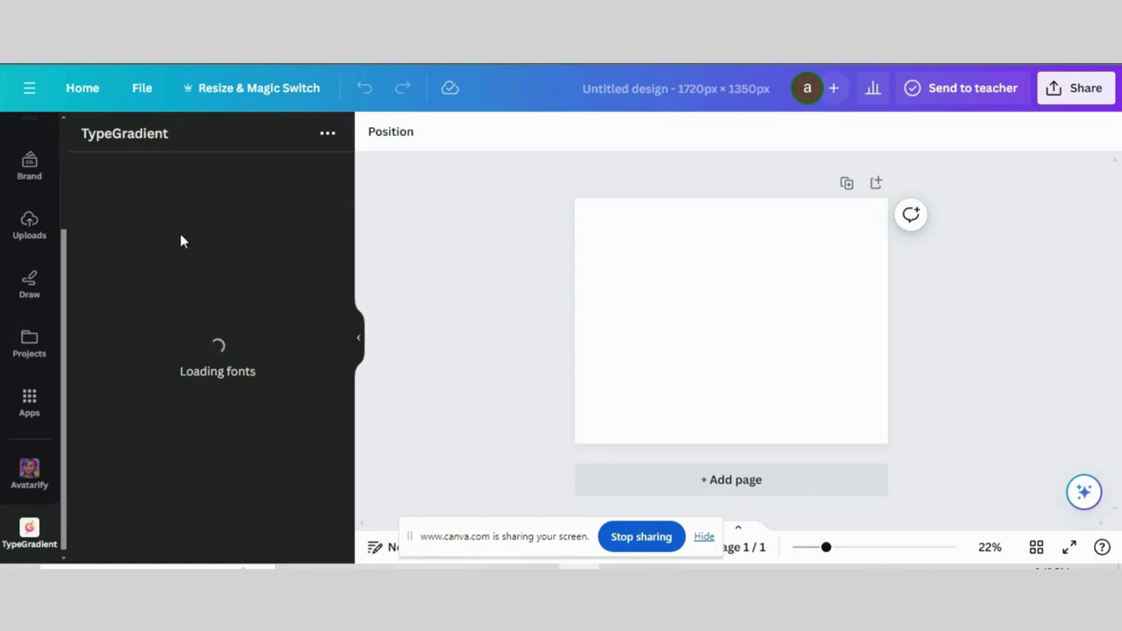
Step: Replace the TypeGradient sample text with "FUN"
key(ctrl+a)
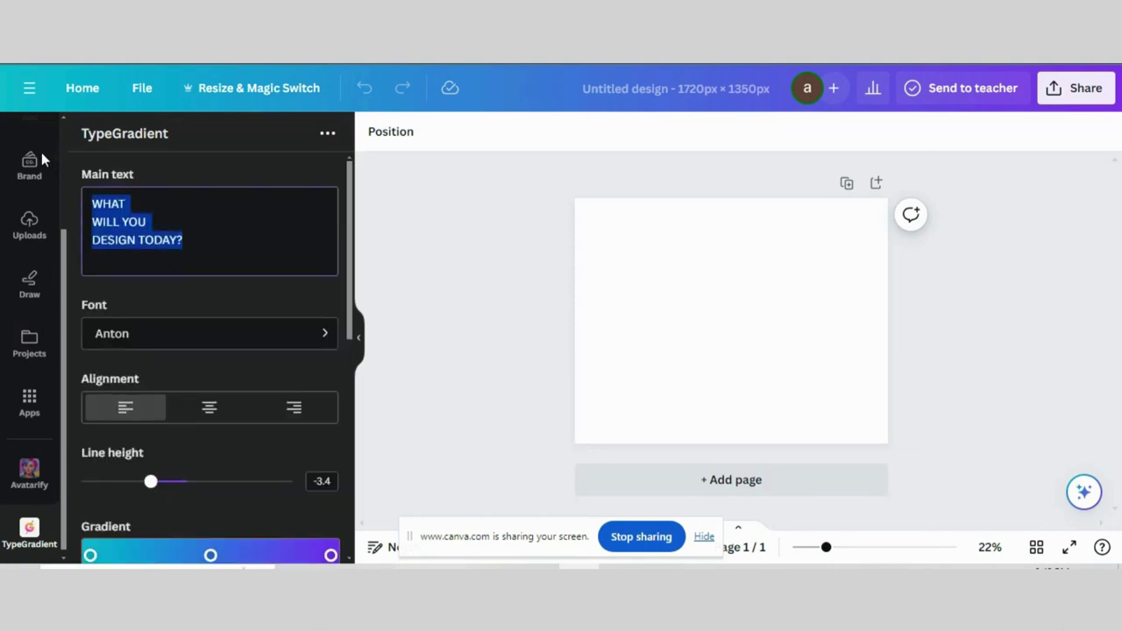
key(BackSpace)
text(FUN)
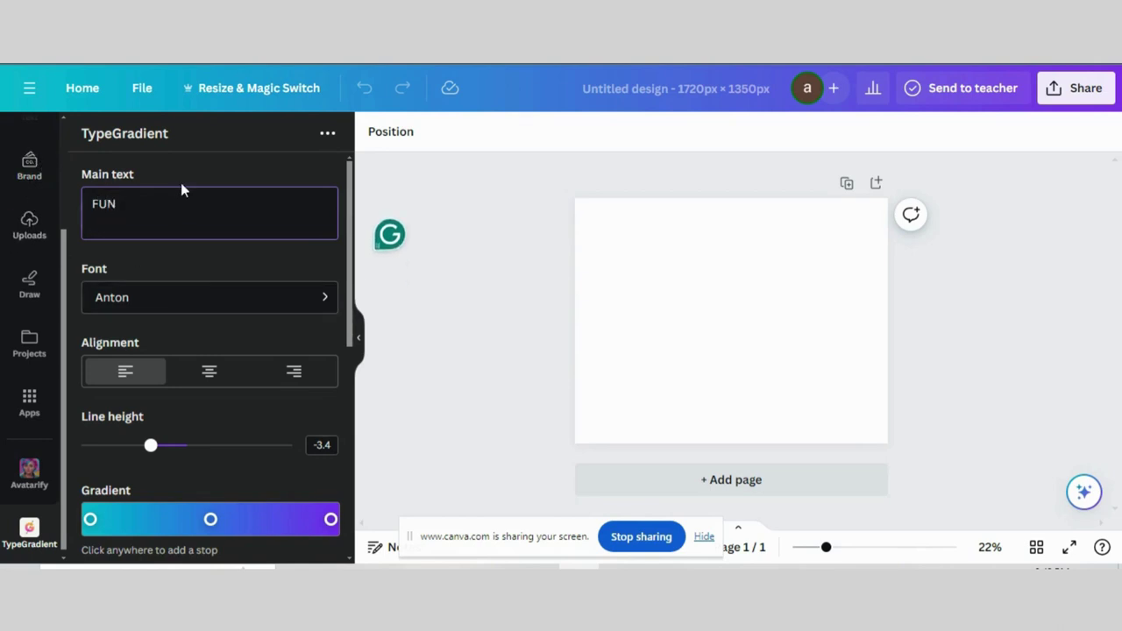
Step: Recolour the gradient's first stop to dark maroon and its last stop to burnt orange, keeping the blue middle stop
scroll(220, 285, down, 3)
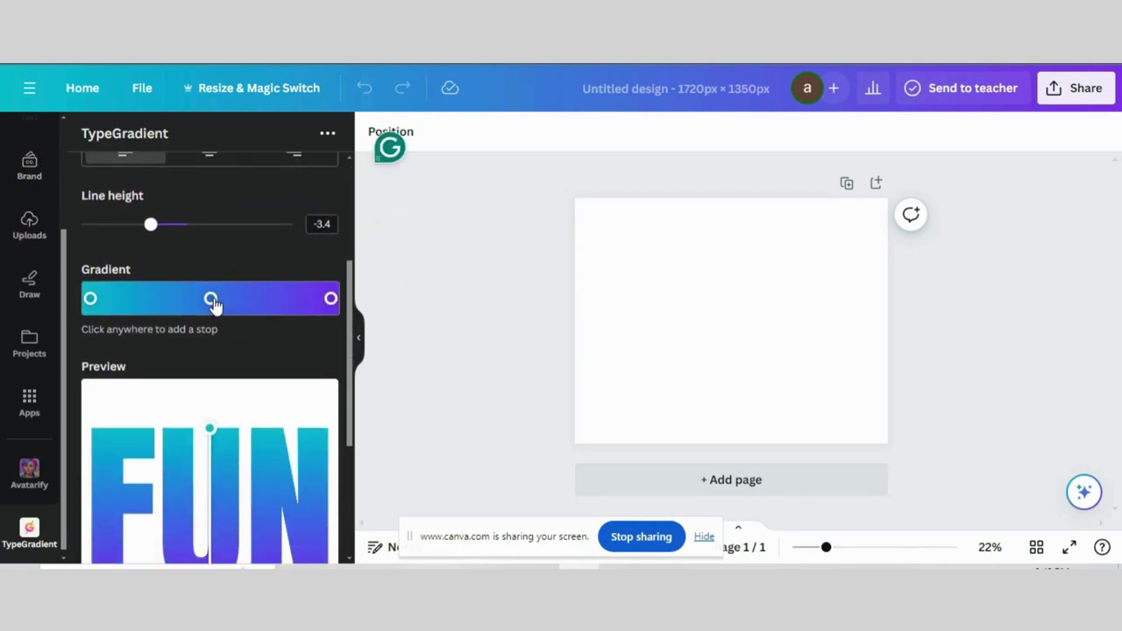
click(91, 298)
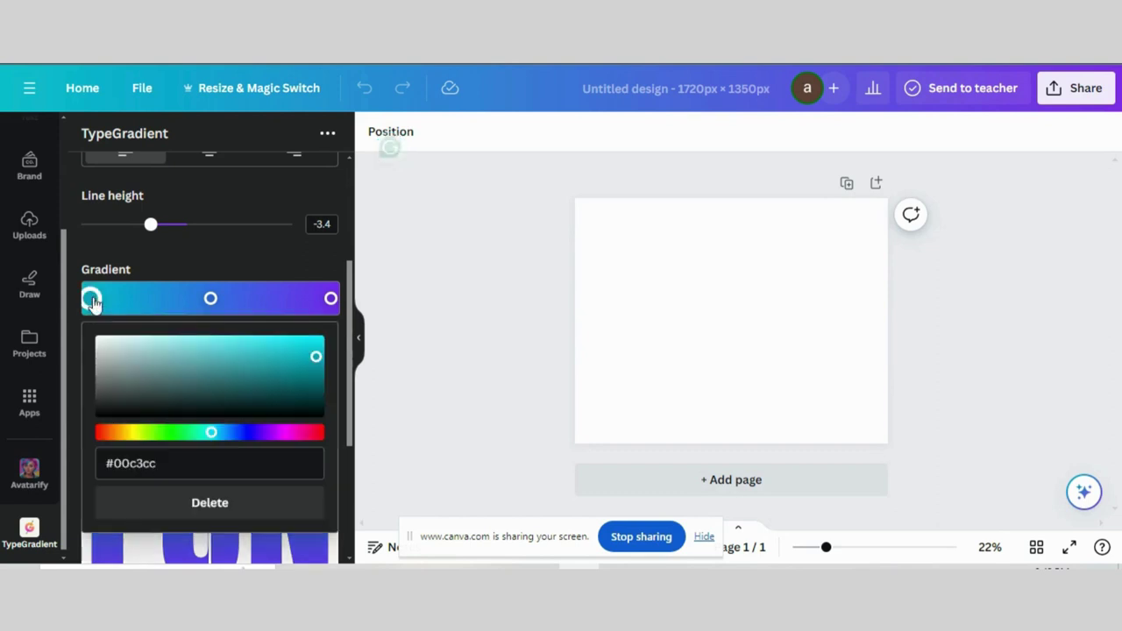
click(114, 432)
click(272, 368)
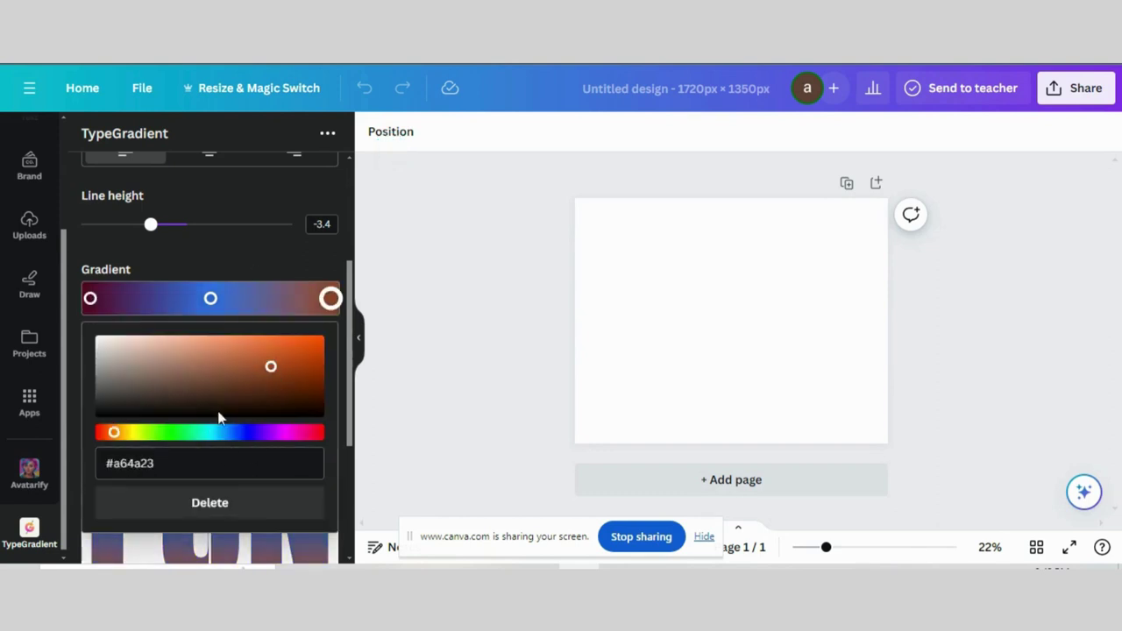
click(242, 256)
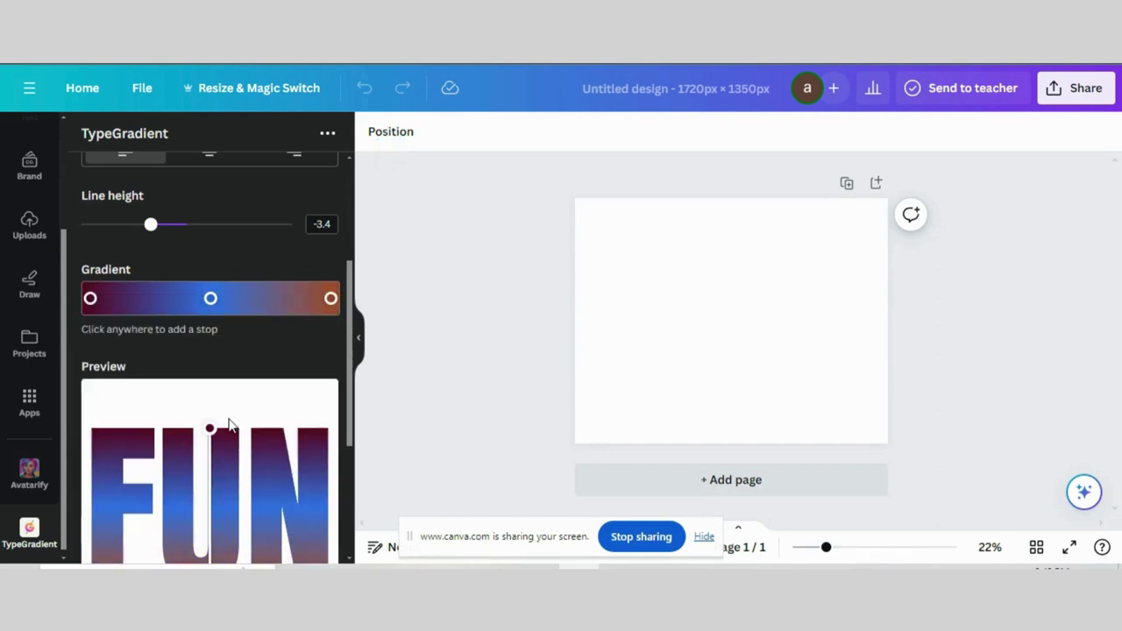
Step: Slant the gradient diagonally across the FUN lettering and add the text to the design
drag(210, 429, 150, 450)
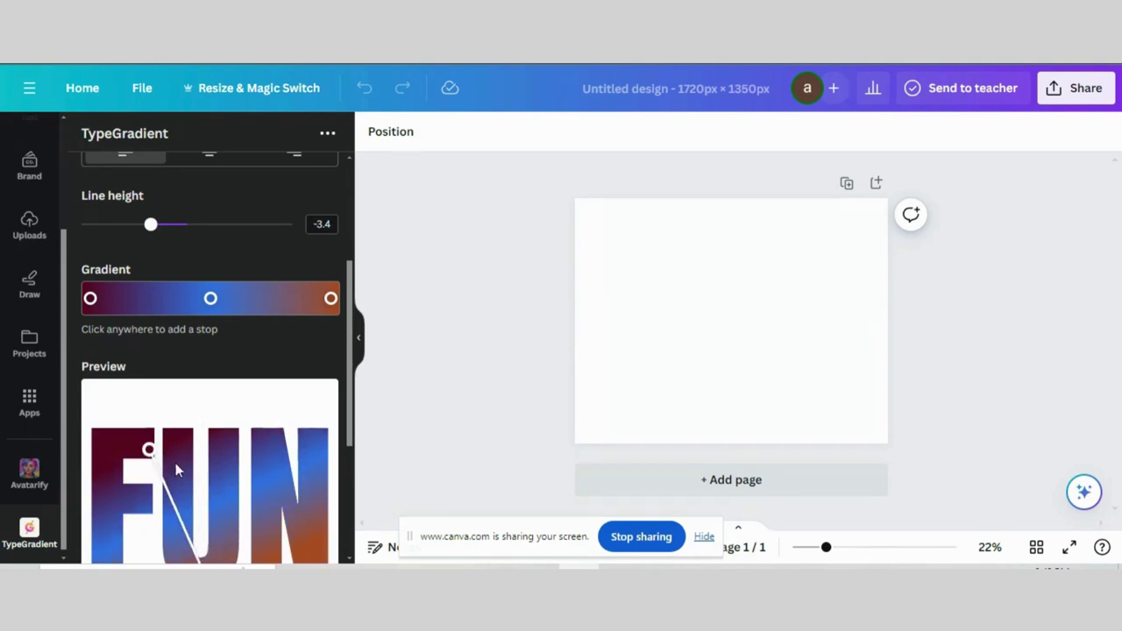
scroll(256, 487, down, 3)
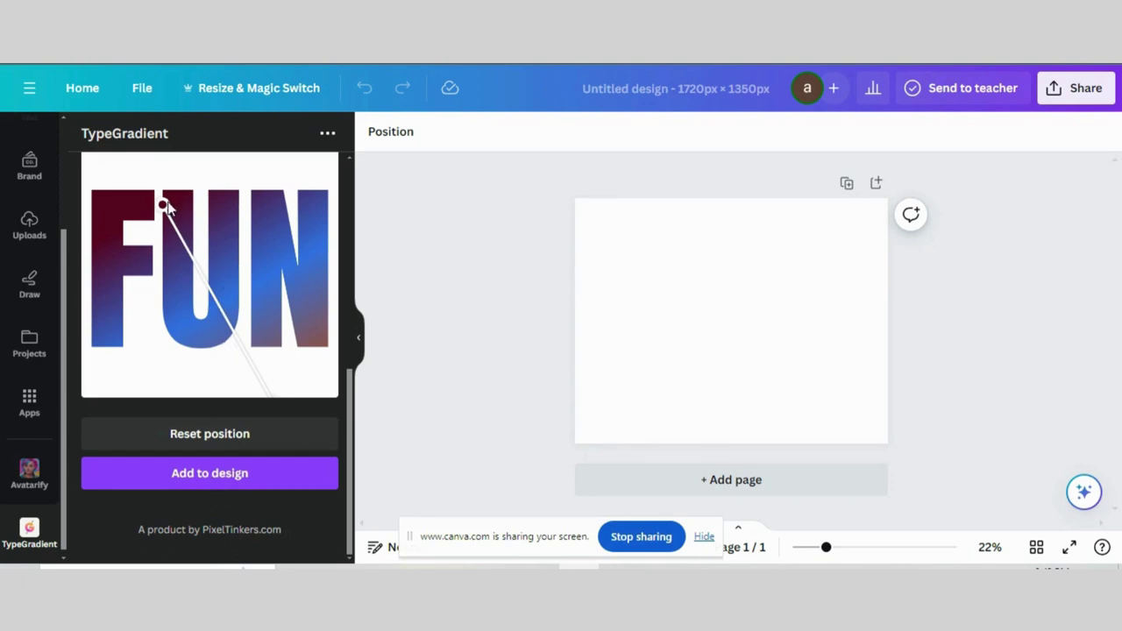
mouse_move(168, 209)
mouse_down()
mouse_move(199, 237)
mouse_move(219, 222)
mouse_move(221, 232)
mouse_move(175, 211)
mouse_up()
click(243, 475)
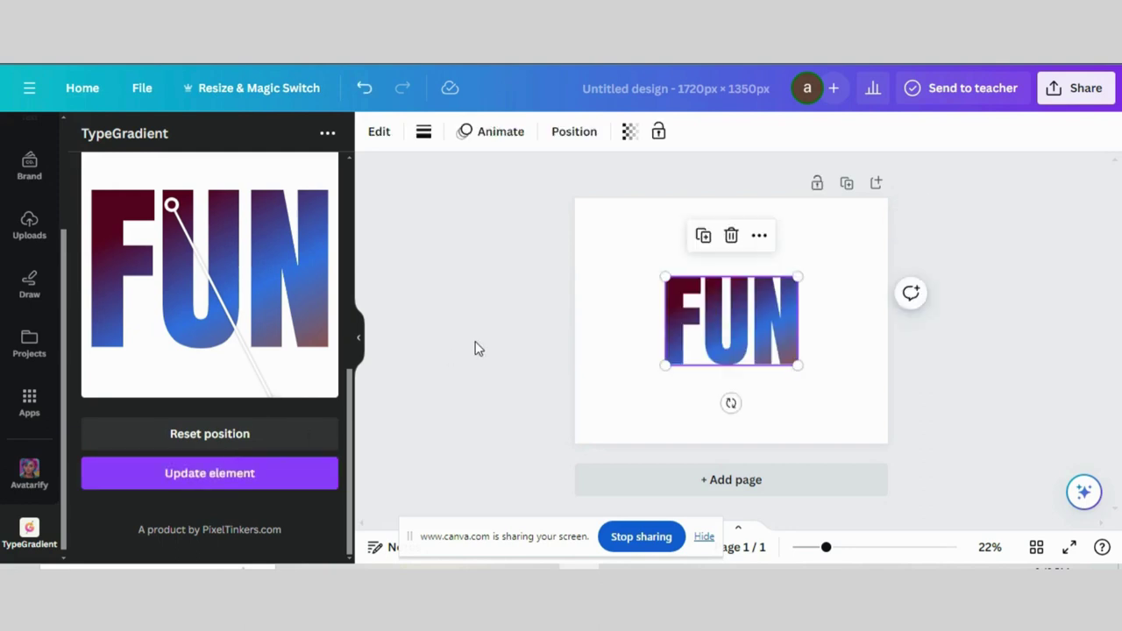
Step: Enlarge the FUN gradient text to fill most of the page and centre it
drag(665, 277, 588, 252)
drag(798, 365, 874, 394)
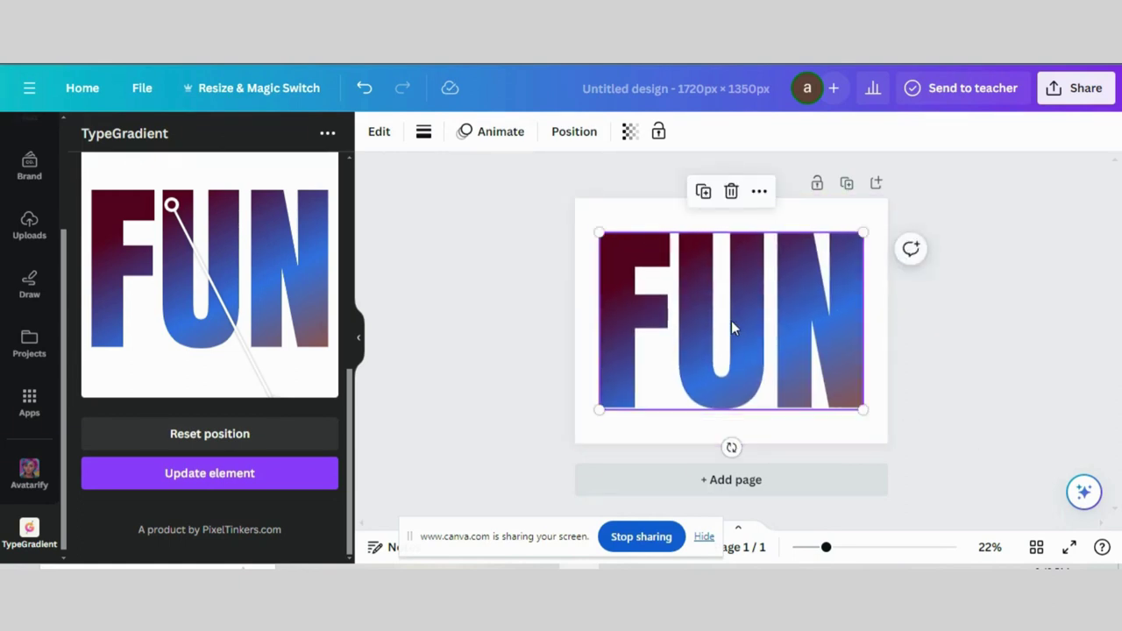
drag(731, 325, 741, 323)
click(1022, 267)
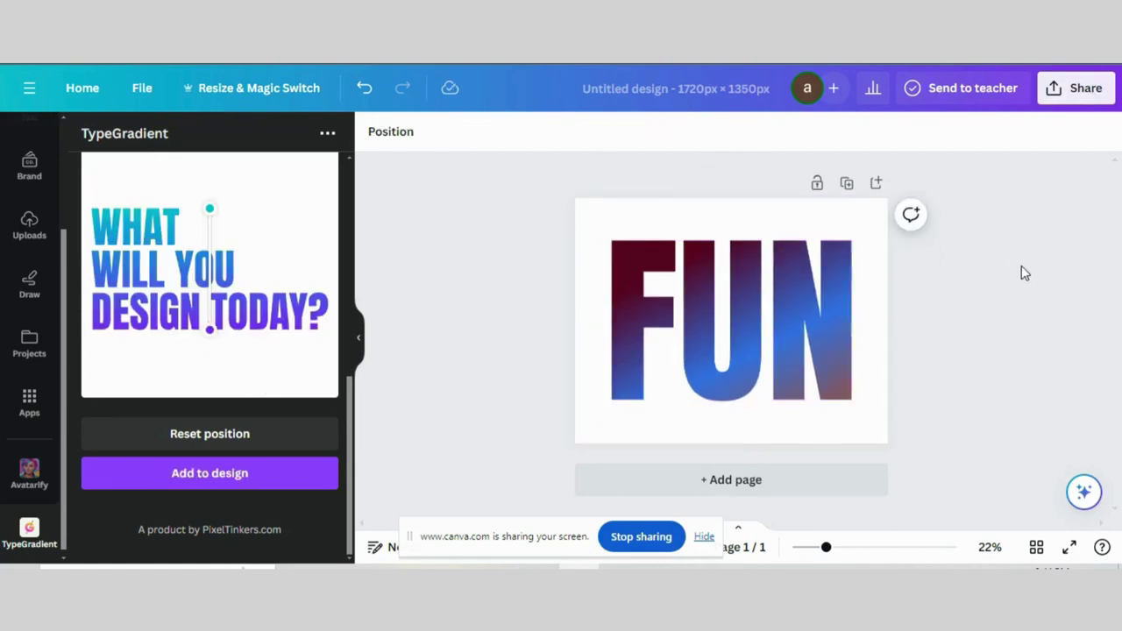
Step: Download the design as a PNG with a transparent background
click(1076, 94)
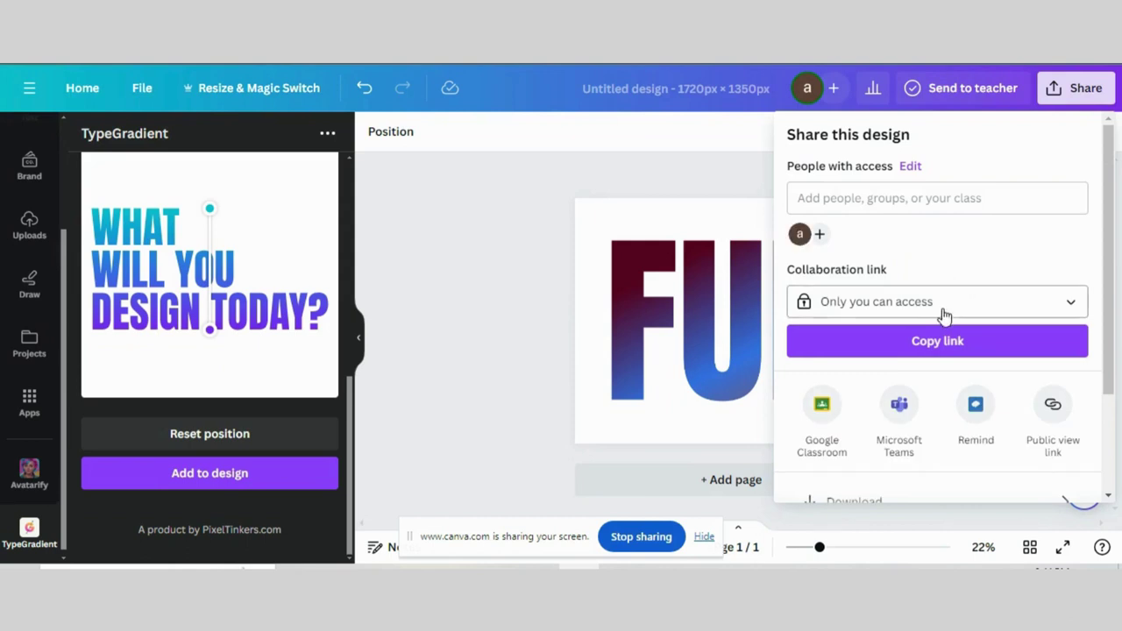
scroll(879, 291, down, 2)
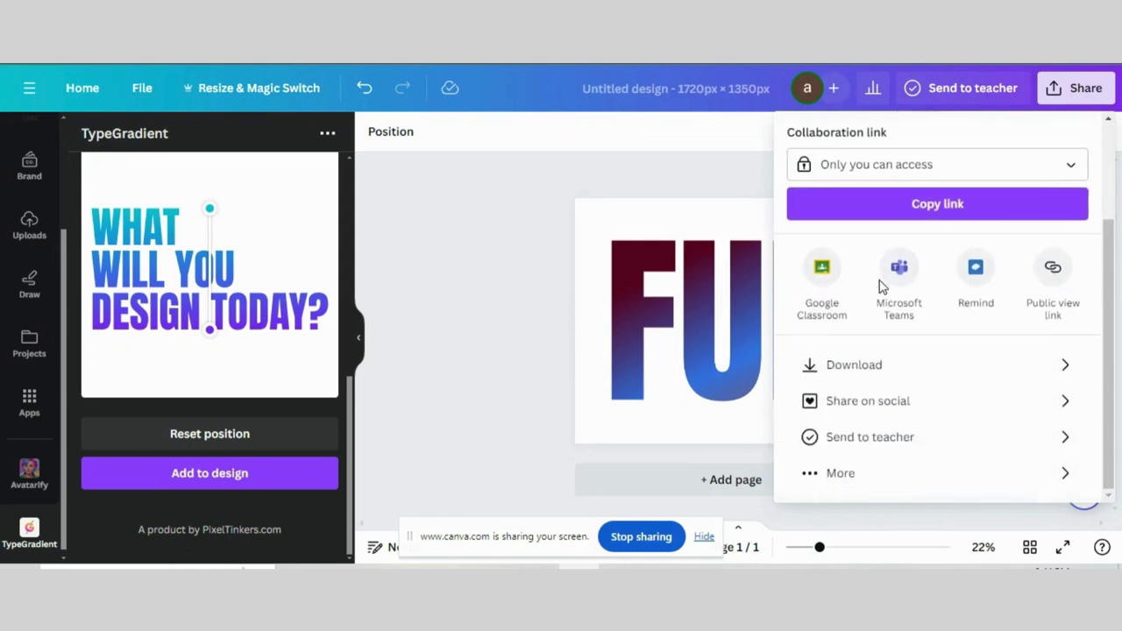
click(842, 375)
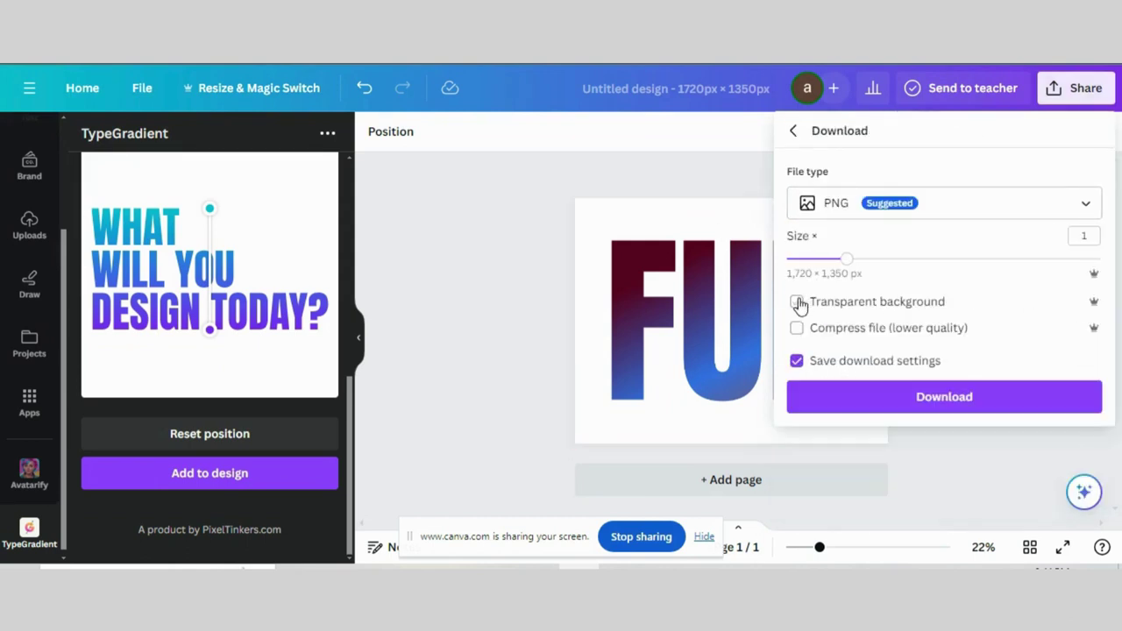
click(851, 397)
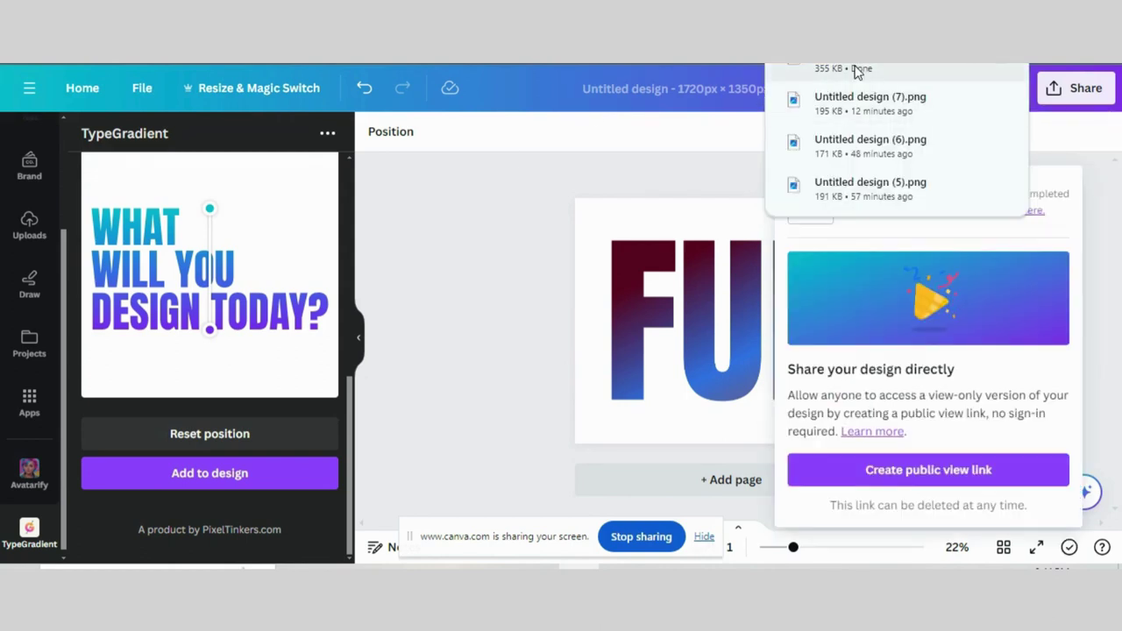
Step: Upload the newly downloaded FUN PNG to the image uploads
drag(855, 70, 175, 351)
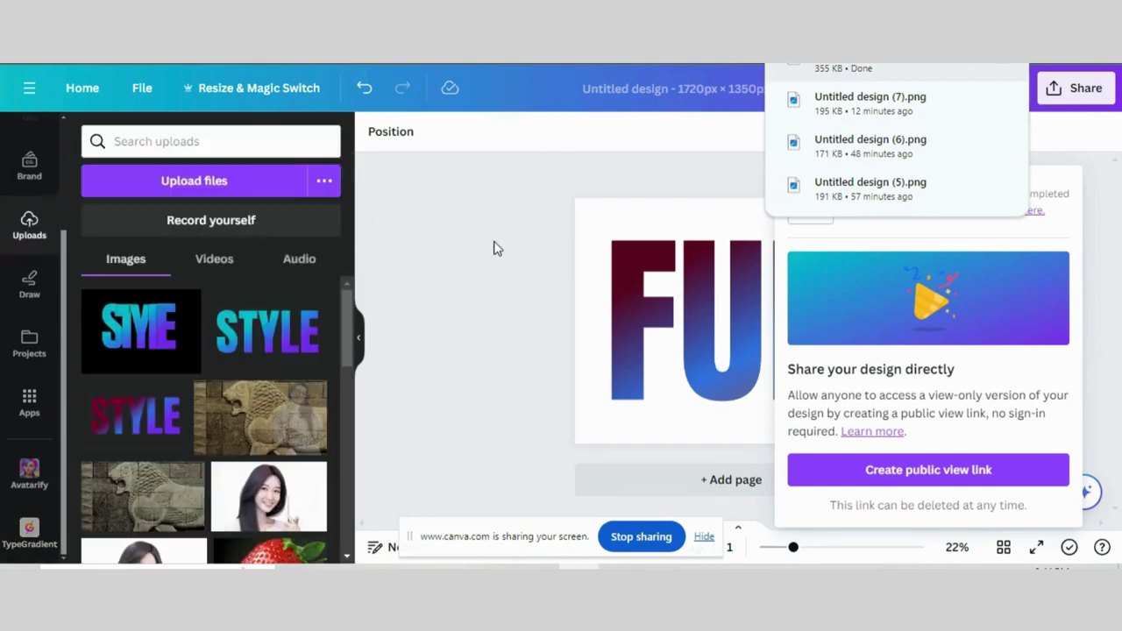
click(454, 292)
click(662, 308)
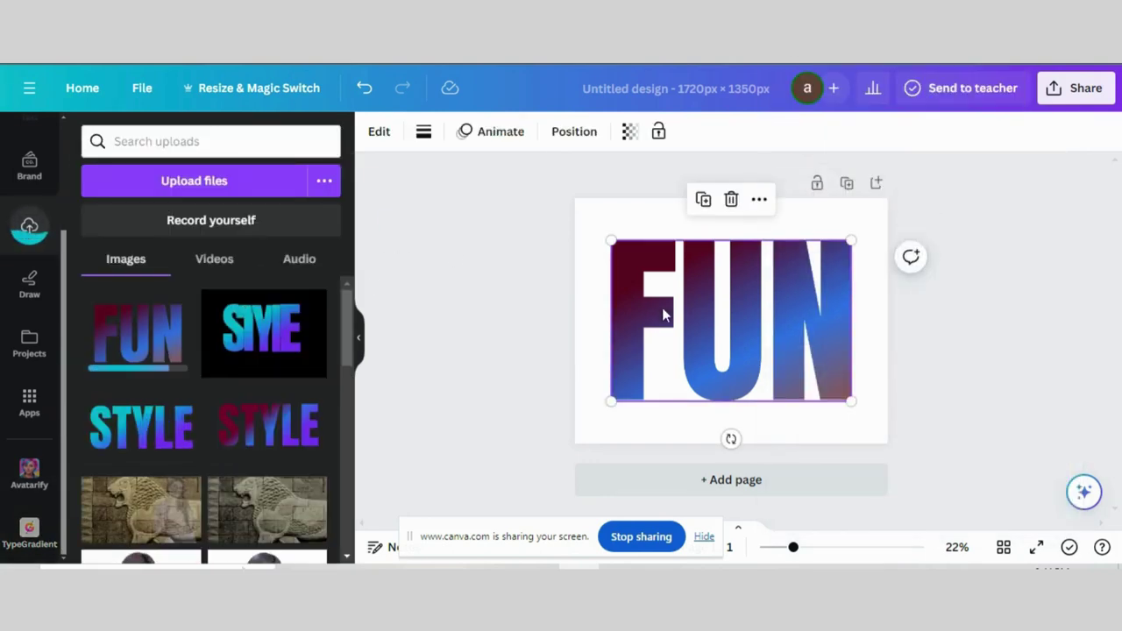
Step: Add a second page and set its background colour to black
click(701, 478)
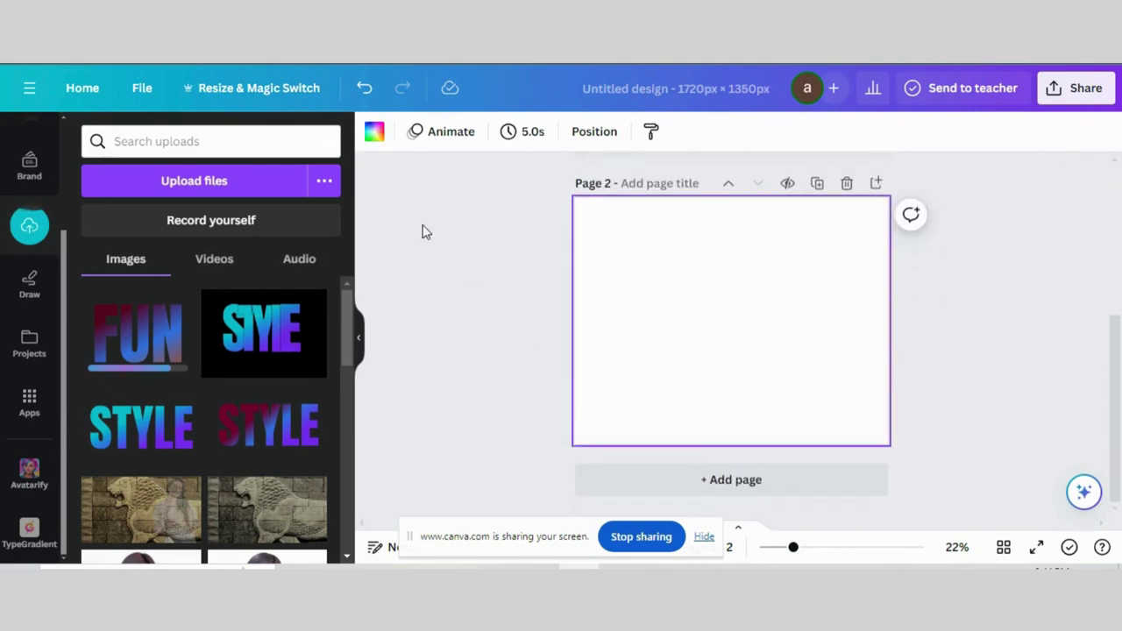
click(376, 133)
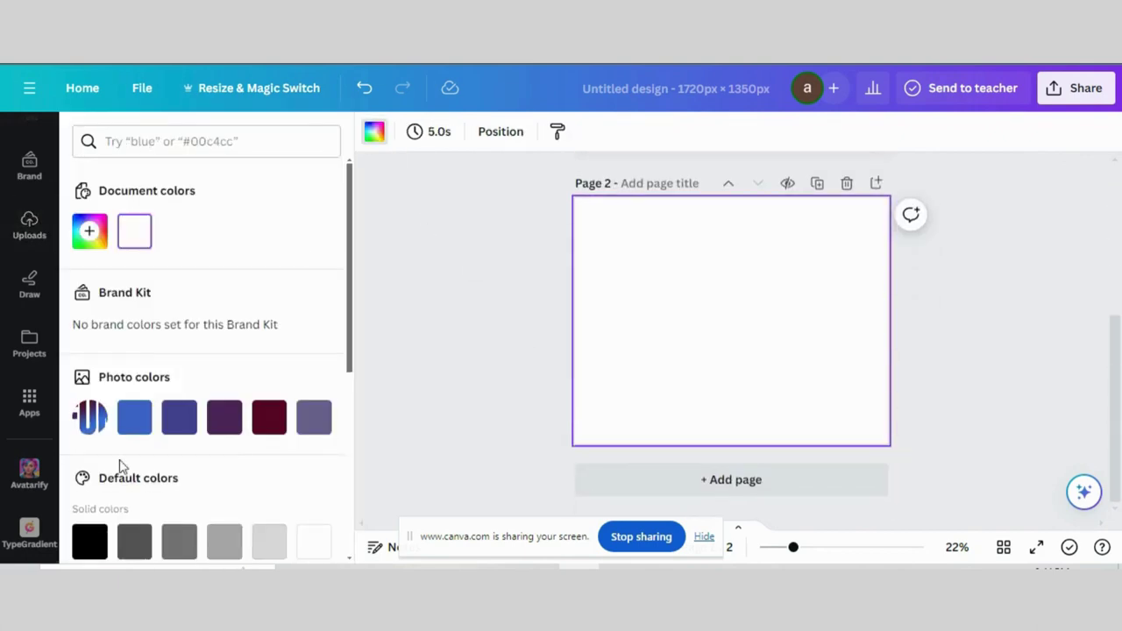
click(93, 544)
click(429, 244)
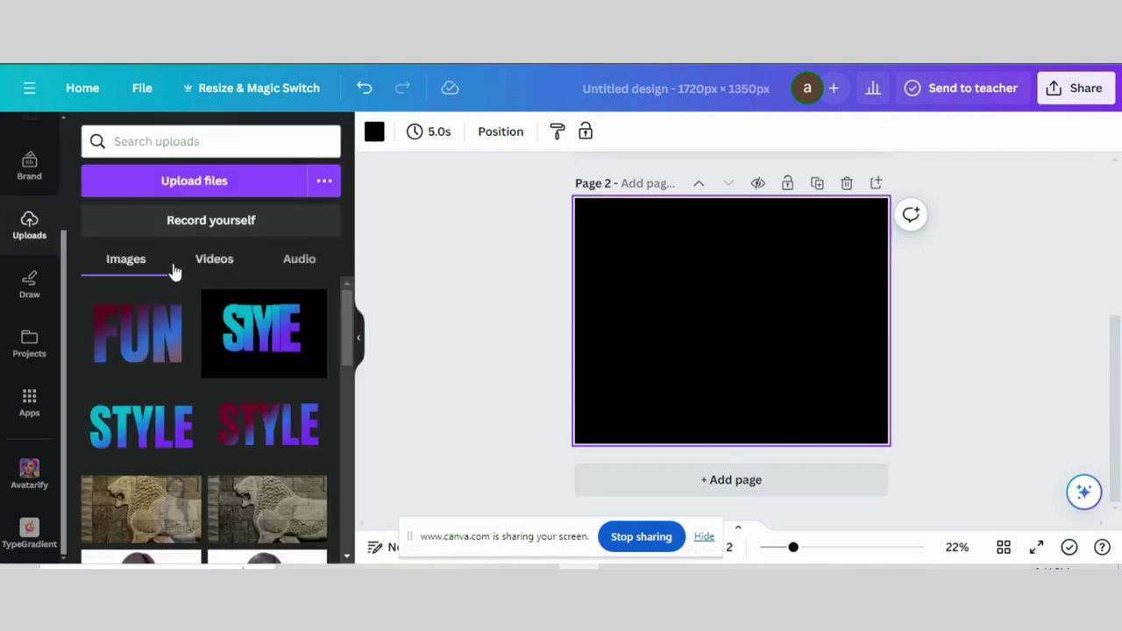
Step: Place the uploaded FUN image on page 2 and scale it to cover the whole page
click(134, 333)
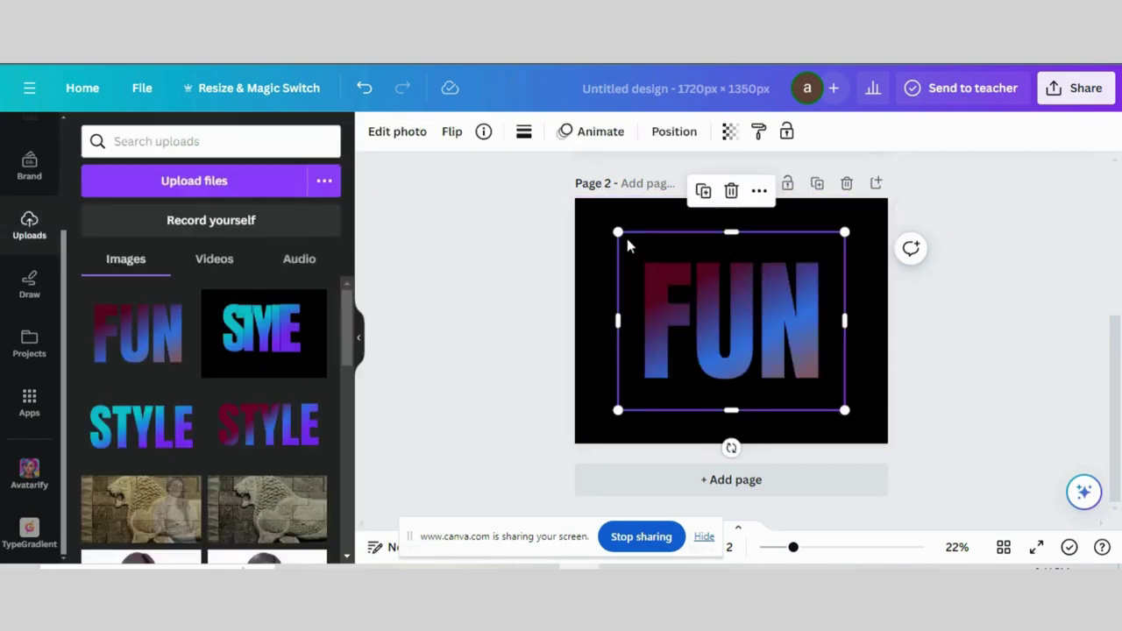
drag(618, 234, 575, 198)
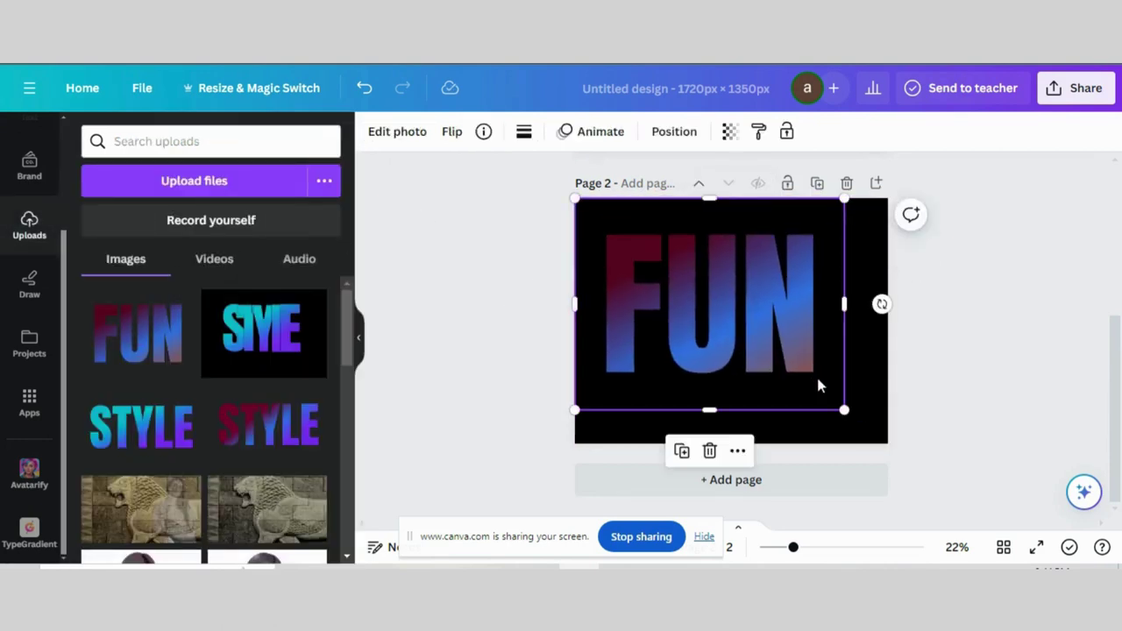
drag(844, 409, 889, 444)
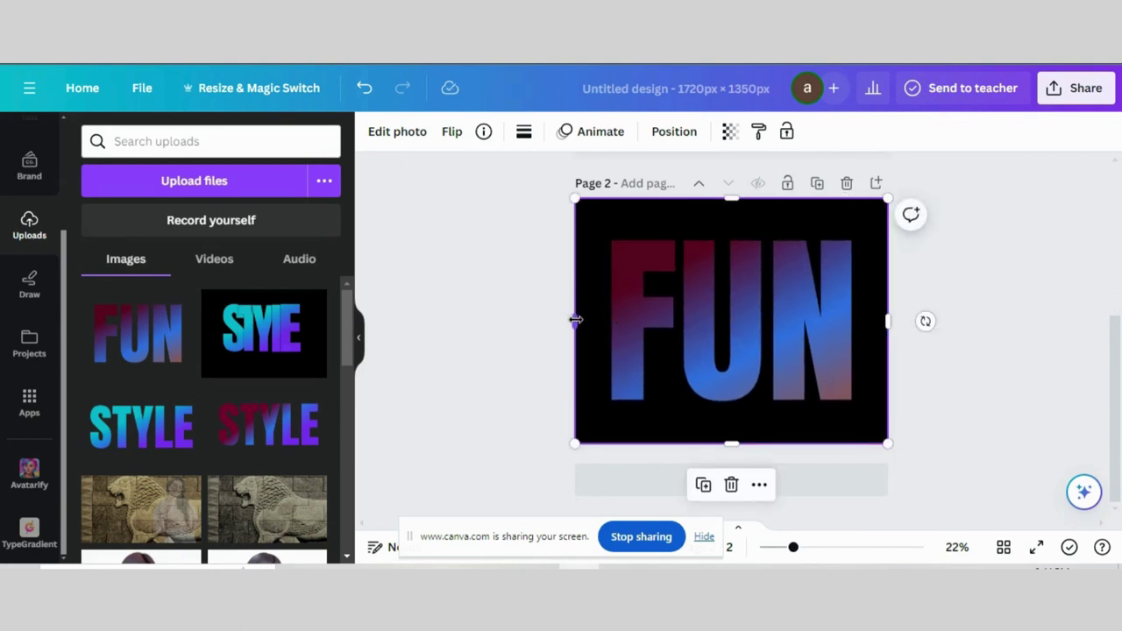
Step: Crop the FUN image on both sides so that only the letter N remains
drag(590, 319, 767, 317)
drag(883, 318, 858, 320)
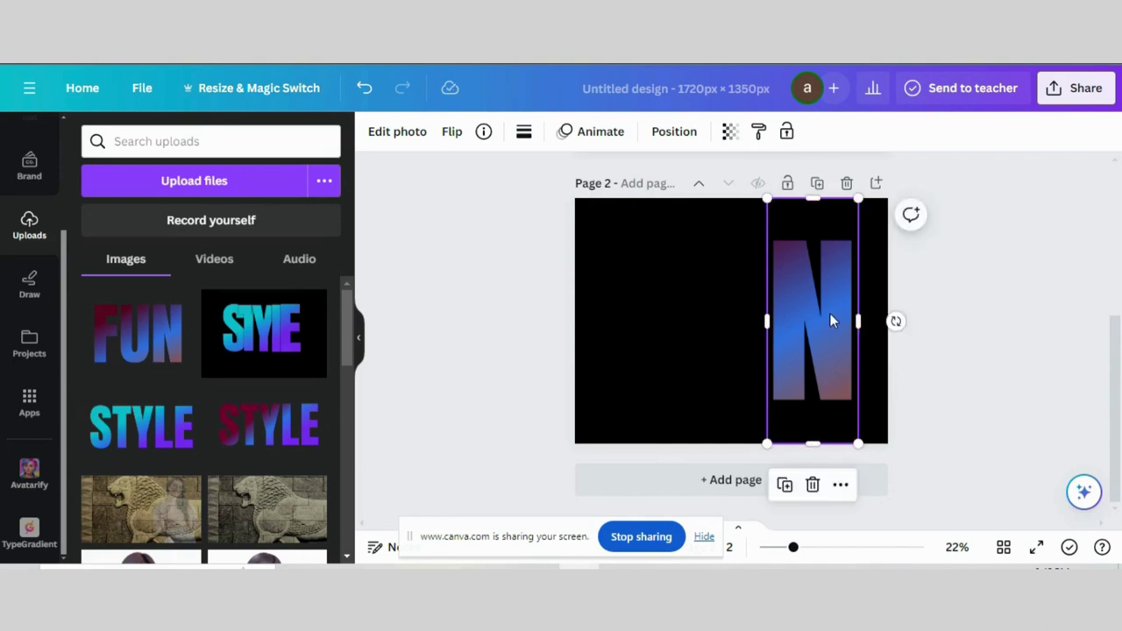
Step: Duplicate the cropped N image and recrop the copy to the letter U, placed directly before the N
right_click(798, 260)
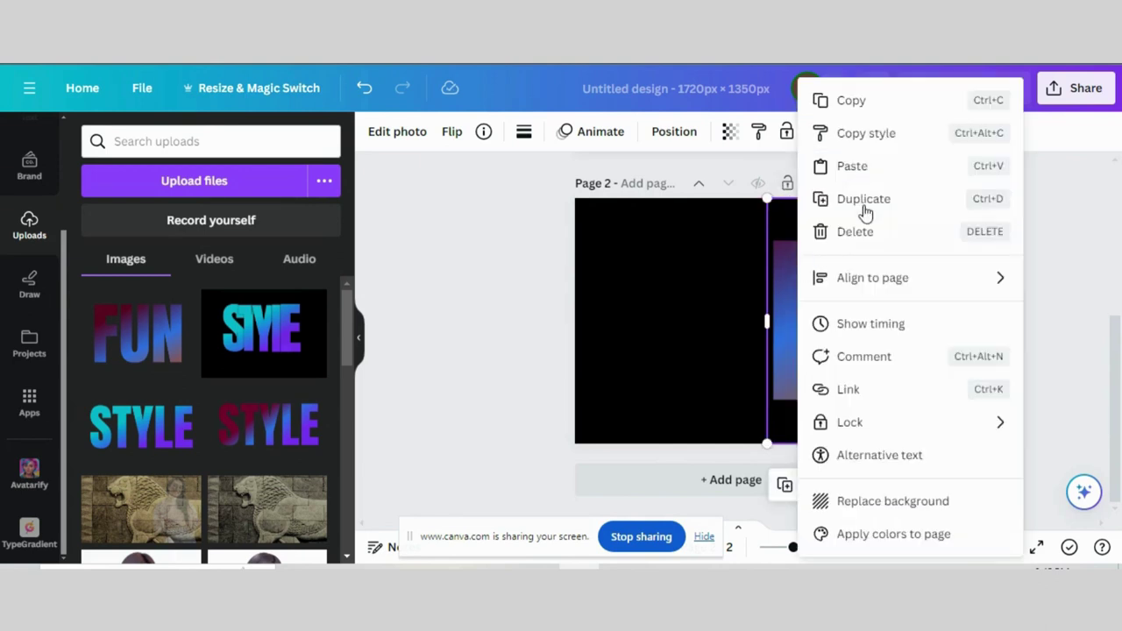
click(864, 202)
drag(797, 301, 599, 320)
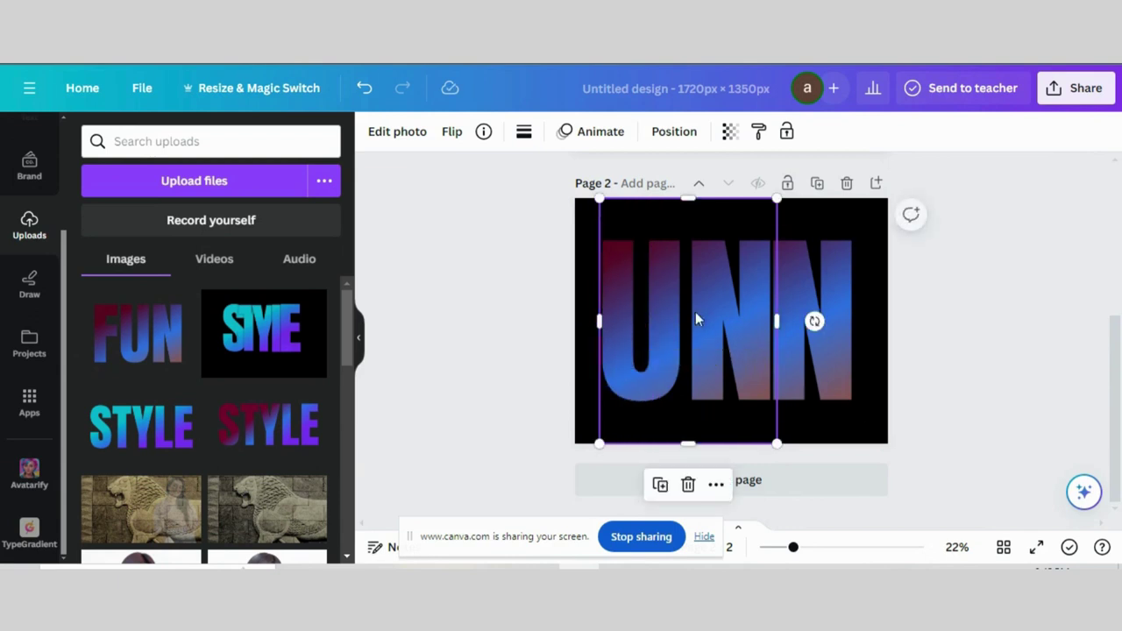
drag(777, 317, 743, 325)
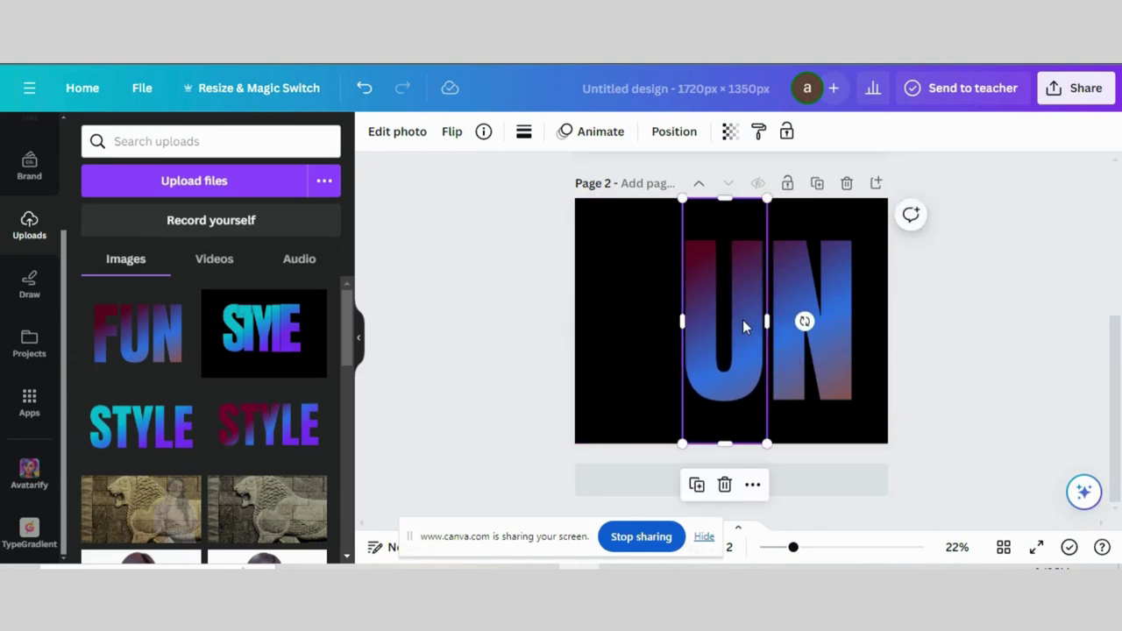
Step: Duplicate the cropped U image and recrop the copy to the letter F, placed directly before the U
right_click(727, 267)
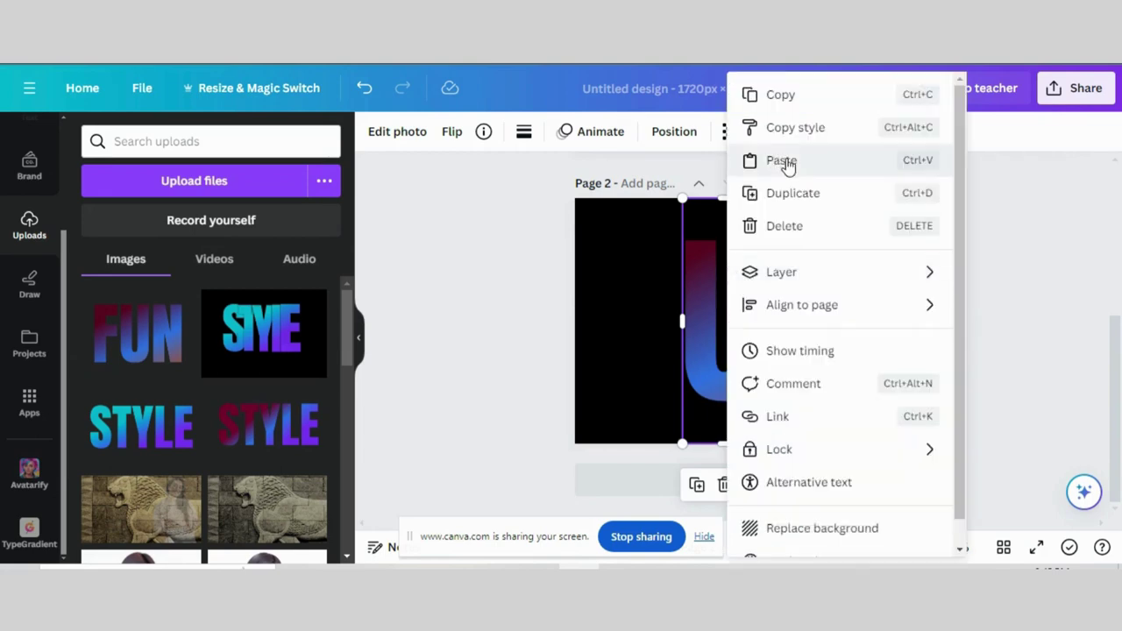
click(792, 193)
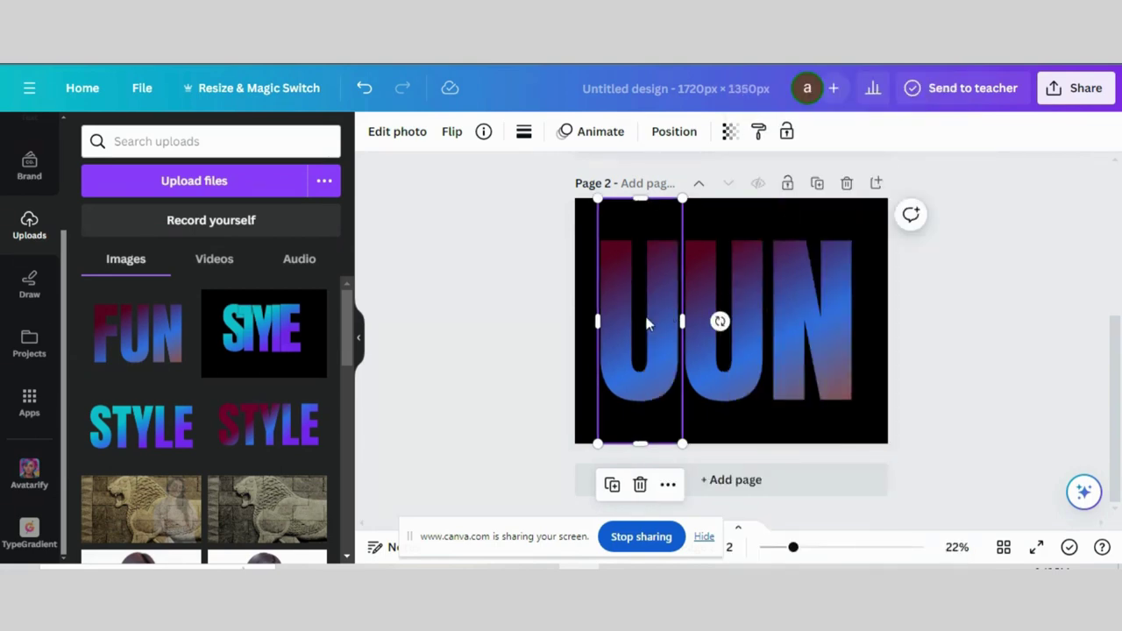
drag(679, 320, 575, 320)
drag(677, 321, 604, 321)
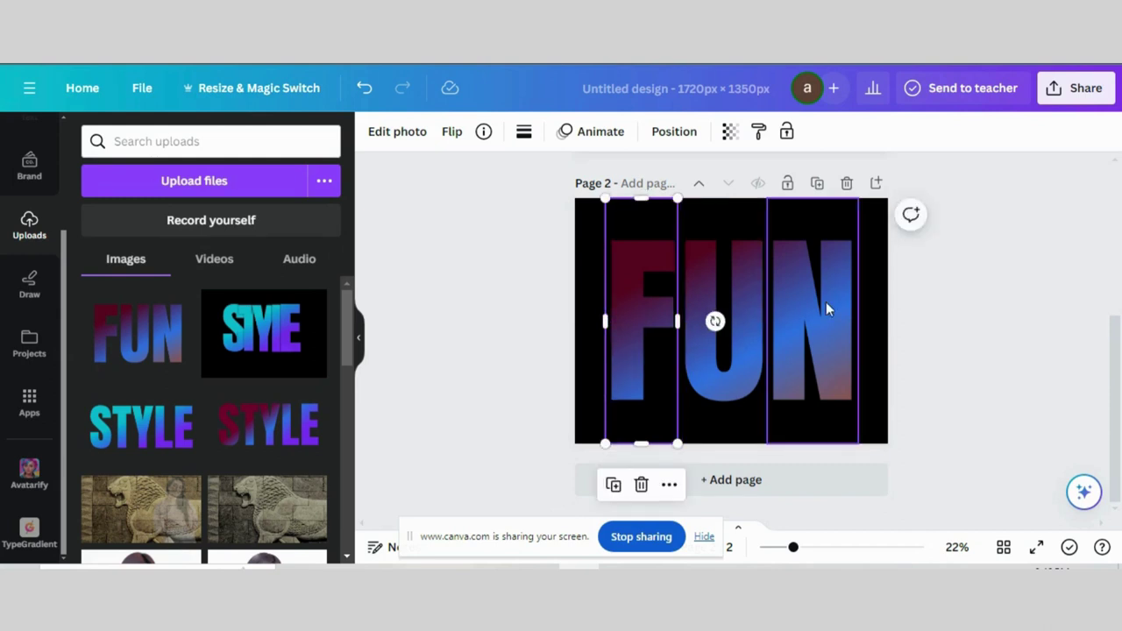
Step: Move the N and the F inward so they overlap the U, and shift all three letters up the page together
click(816, 307)
drag(809, 306, 805, 307)
click(664, 326)
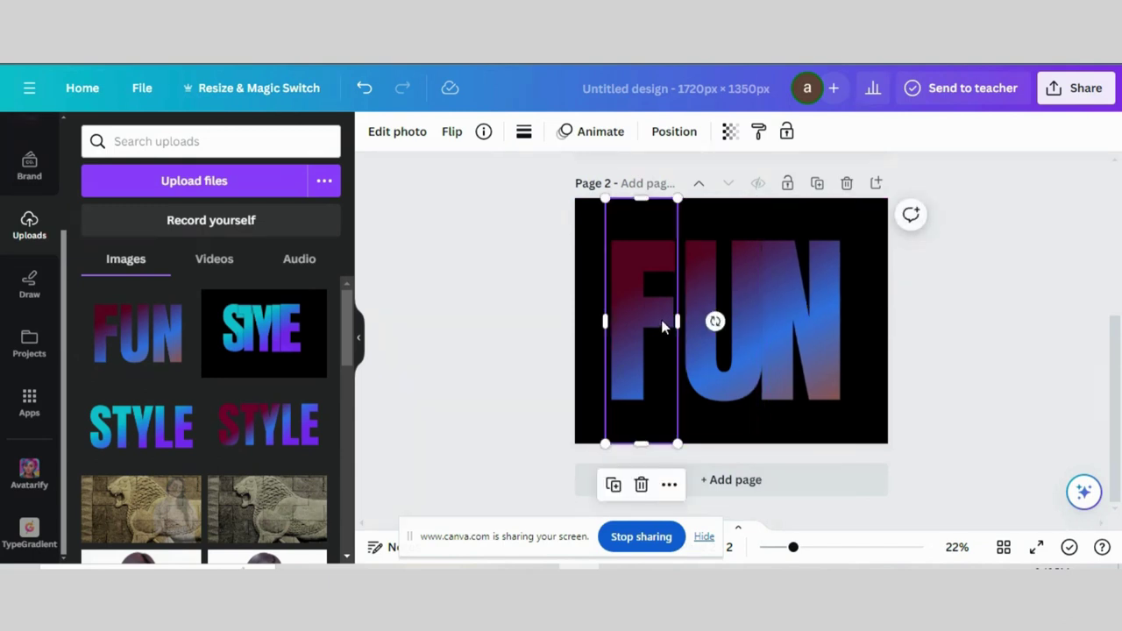
drag(664, 325, 664, 316)
click(952, 313)
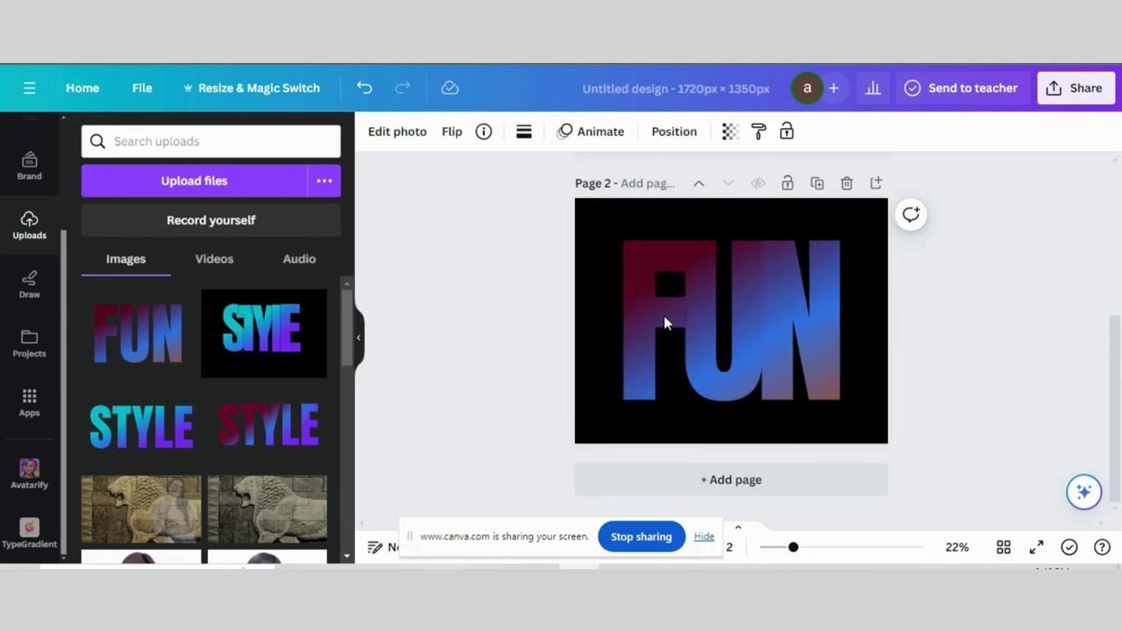
drag(936, 261, 516, 373)
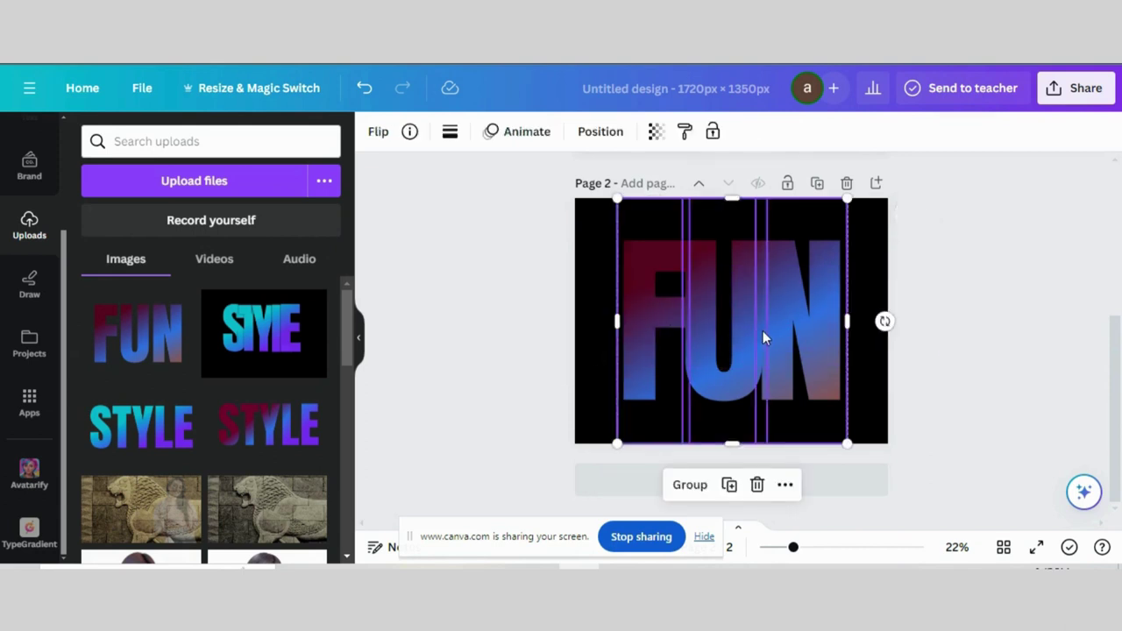
drag(769, 338, 761, 309)
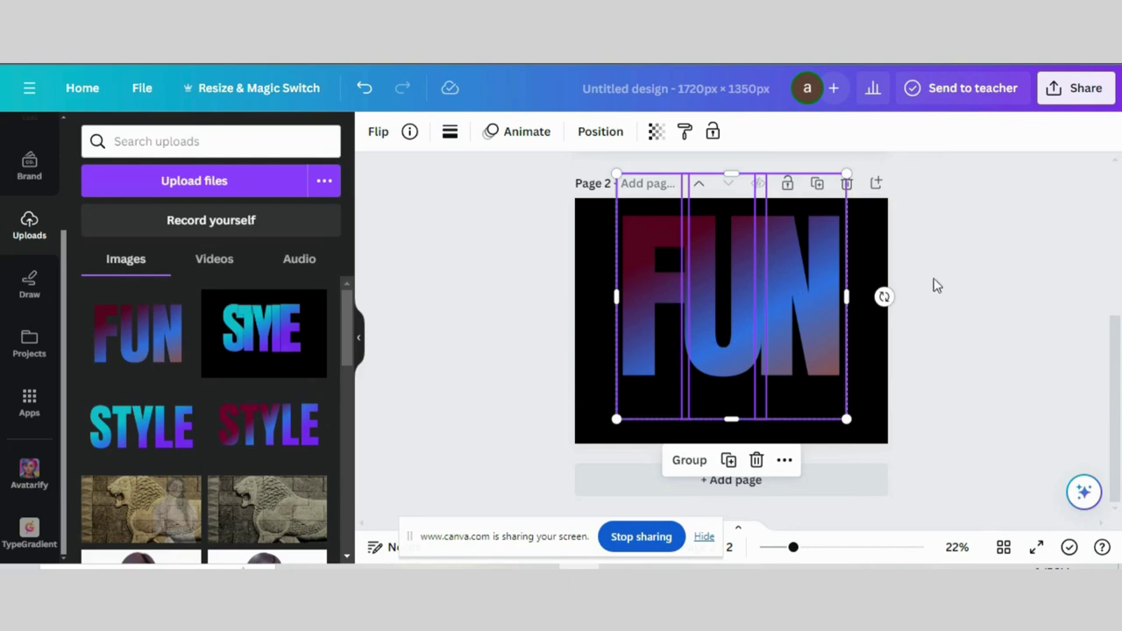
Step: Reorder the layers so that N is on top, U below it and F beneath the U, above the black background
click(601, 131)
mouse_move(220, 246)
mouse_down()
mouse_move(210, 366)
mouse_move(216, 250)
mouse_up()
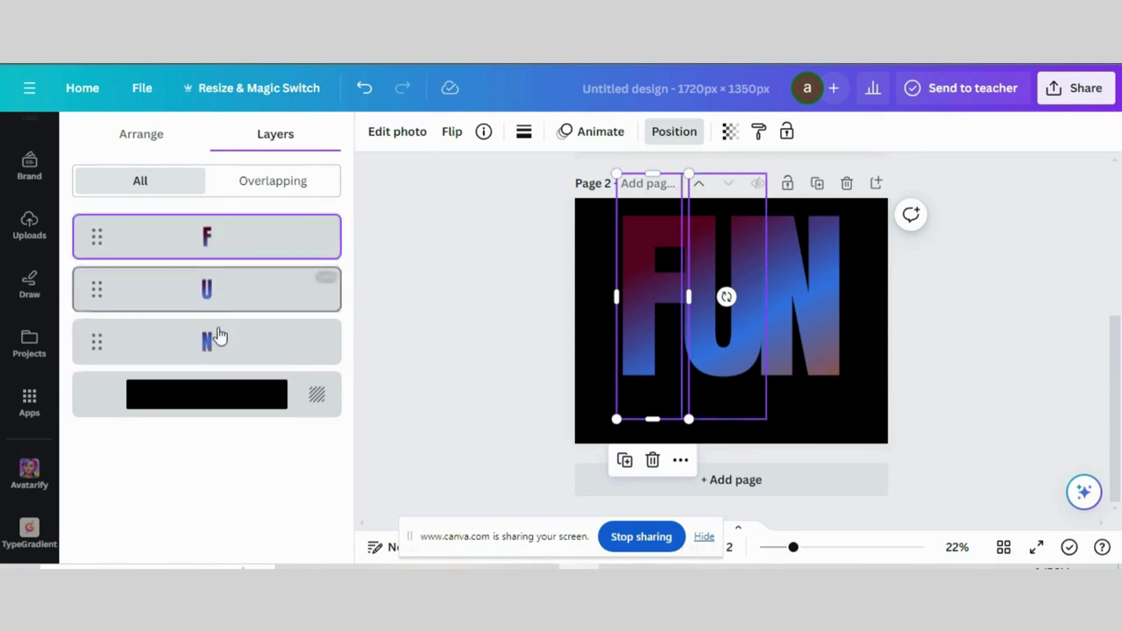
drag(218, 359, 211, 231)
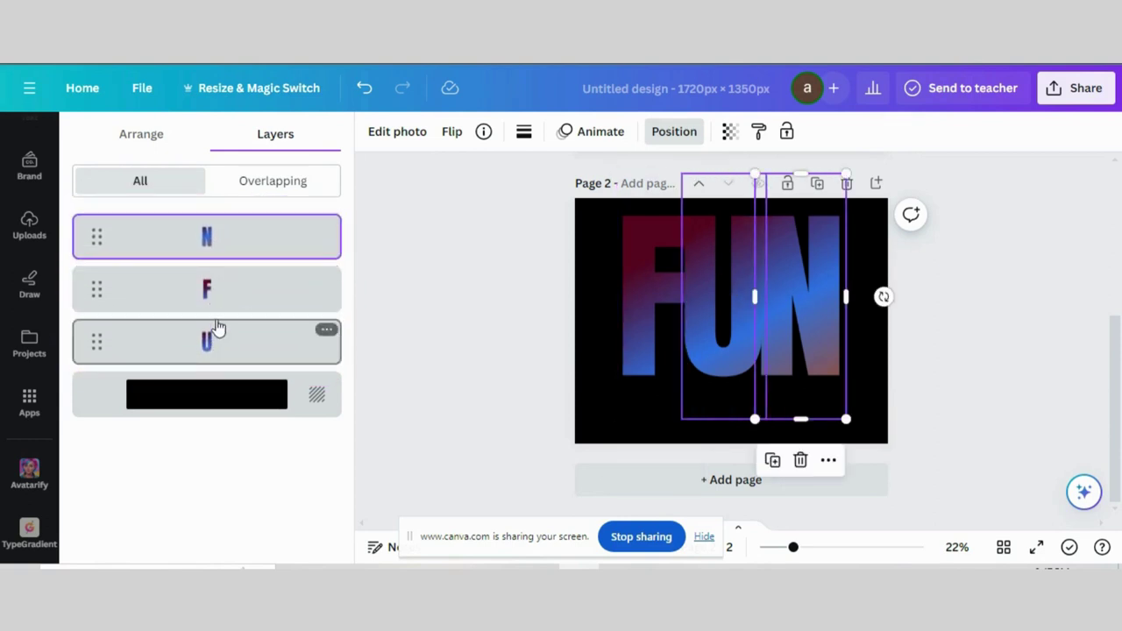
drag(219, 328, 219, 278)
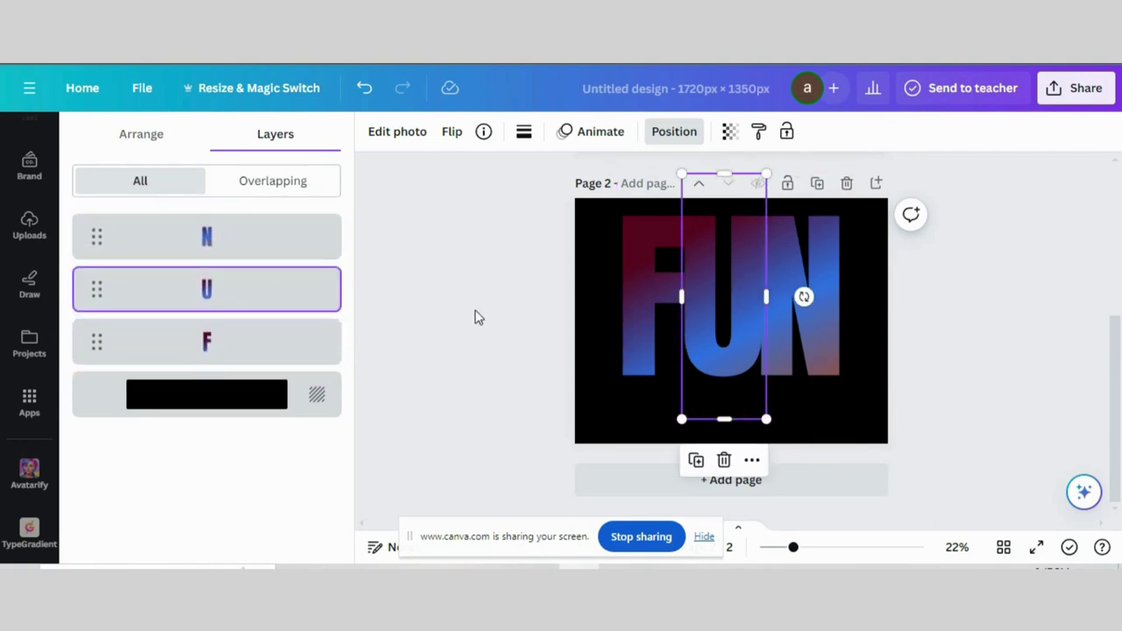
Step: Add a Drop shadow to the letter N with angle 100, distance 0 and intensity 100
click(711, 341)
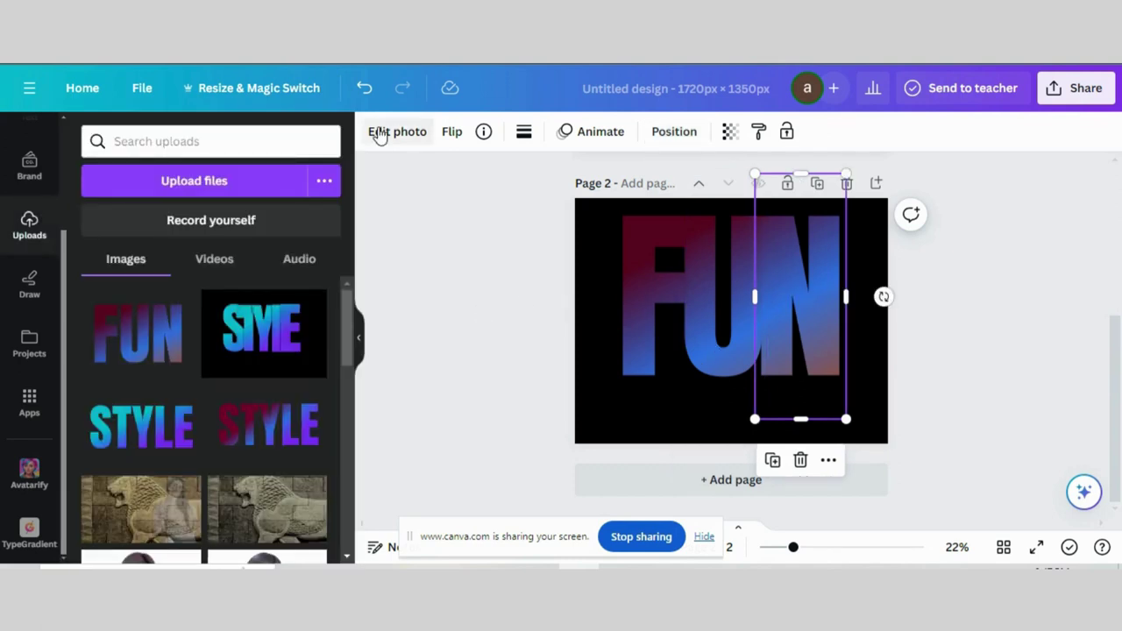
click(379, 135)
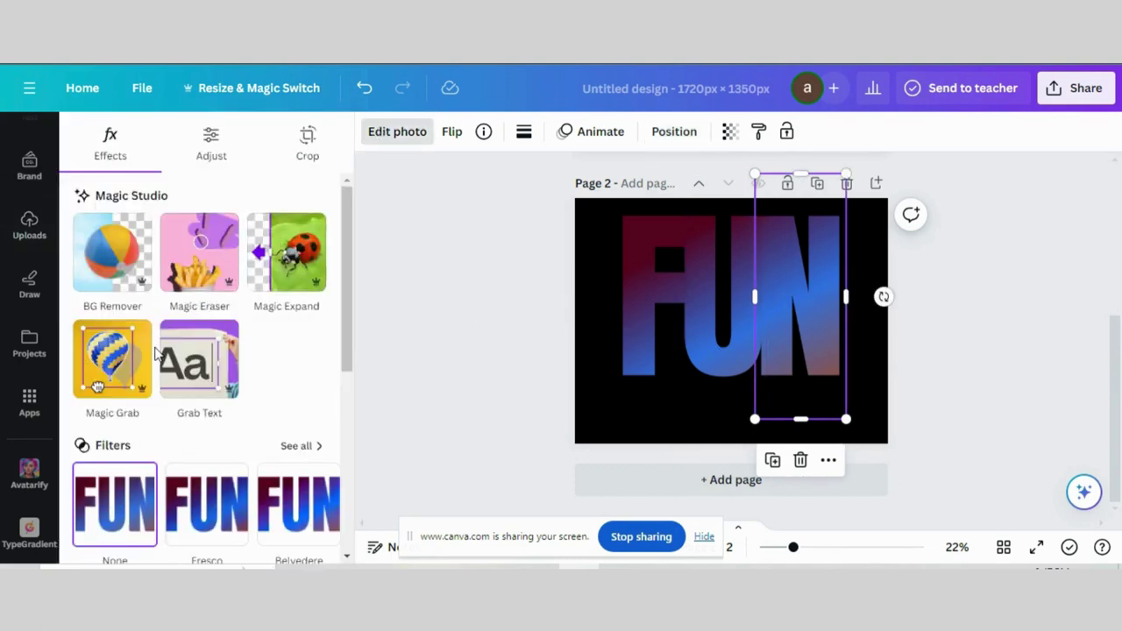
scroll(156, 352, down, 5)
click(114, 272)
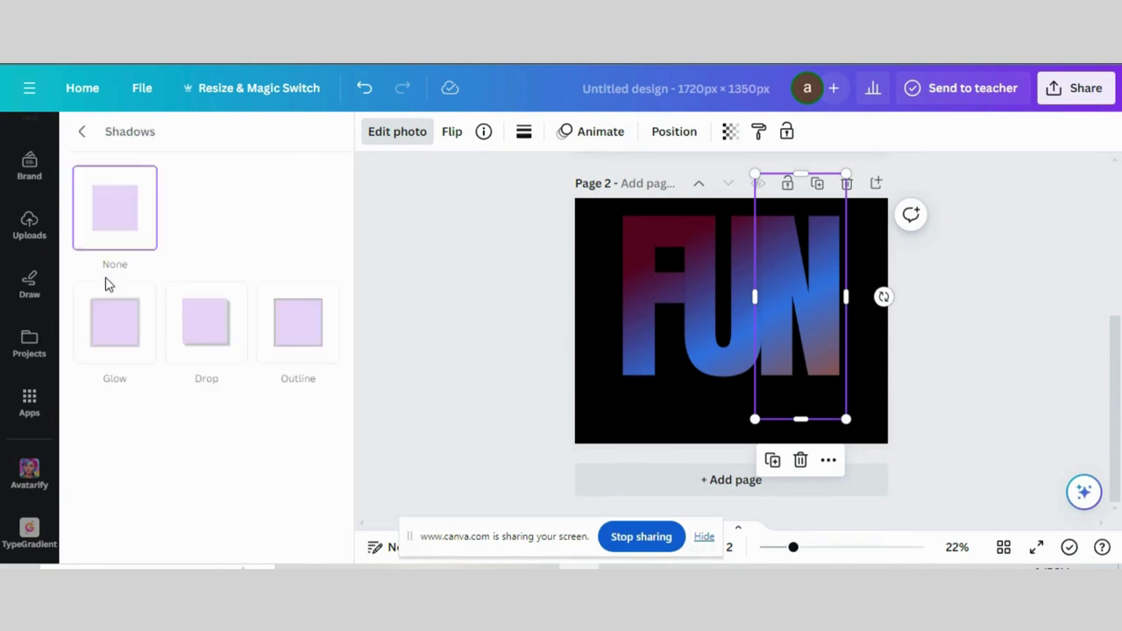
click(195, 338)
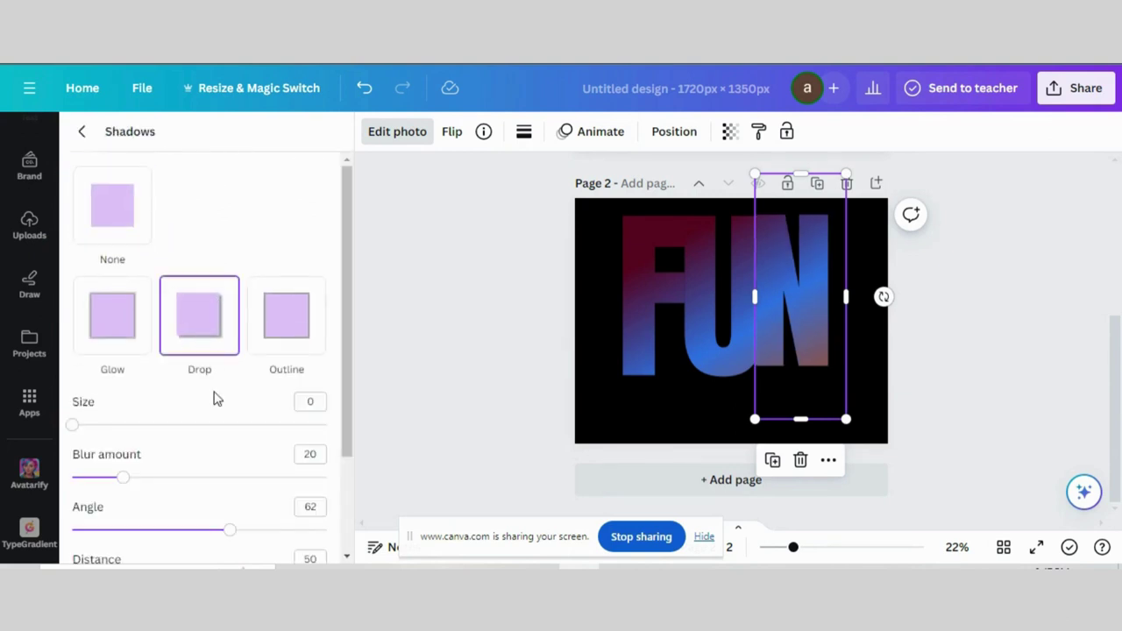
scroll(215, 396, down, 2)
scroll(216, 398, down, 1)
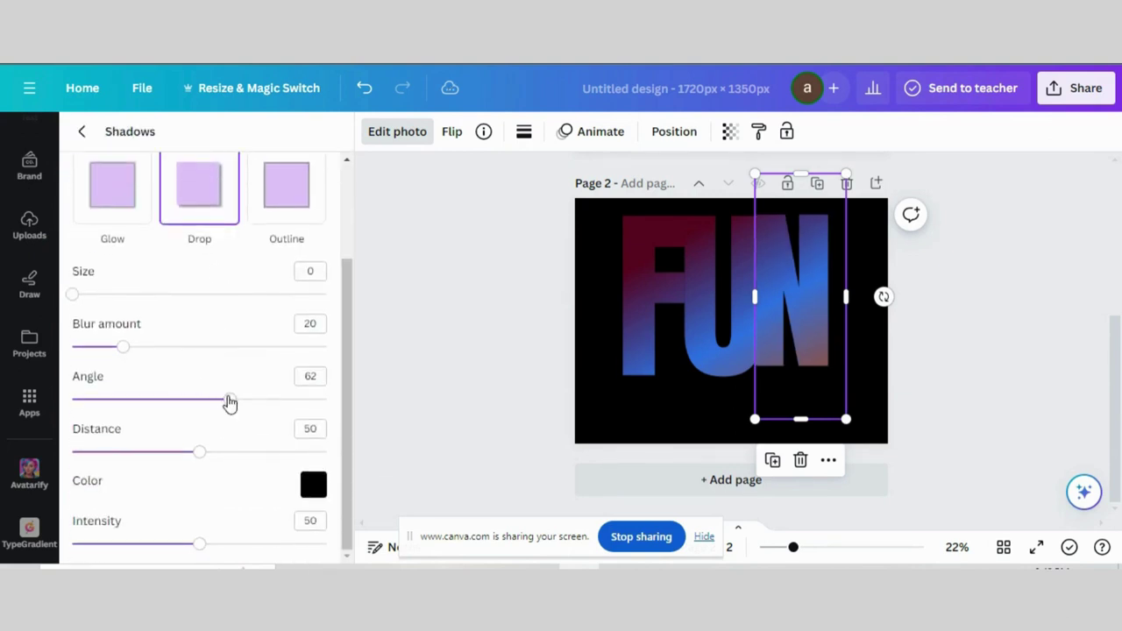
drag(230, 405, 356, 413)
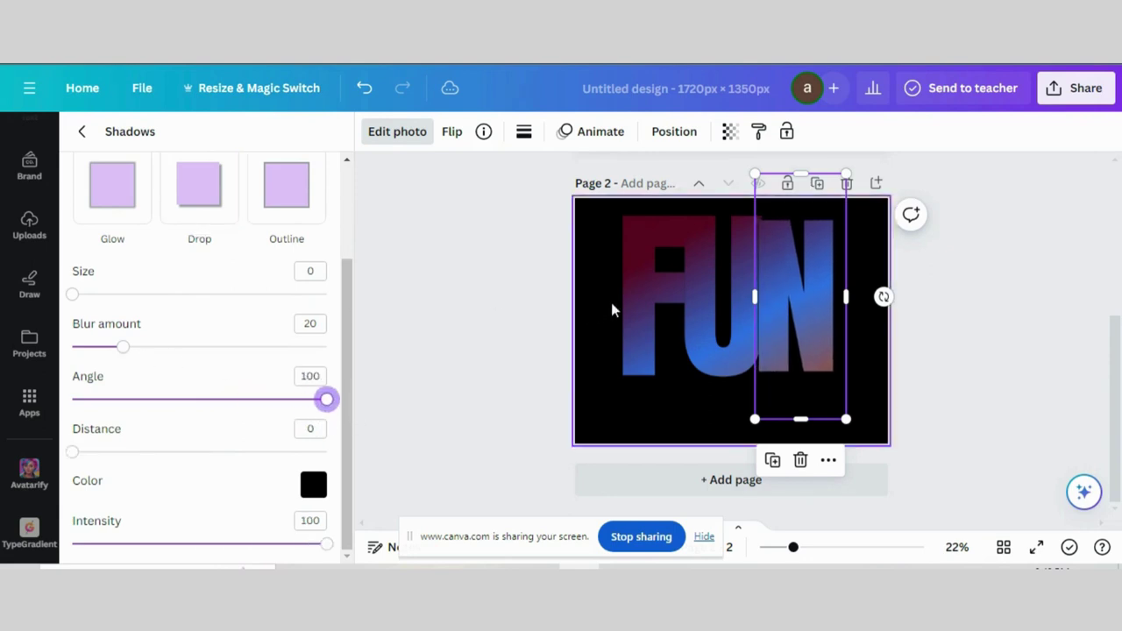
Step: Add a Drop shadow to the letter U with angle 100, distance 0 and intensity 100
click(694, 314)
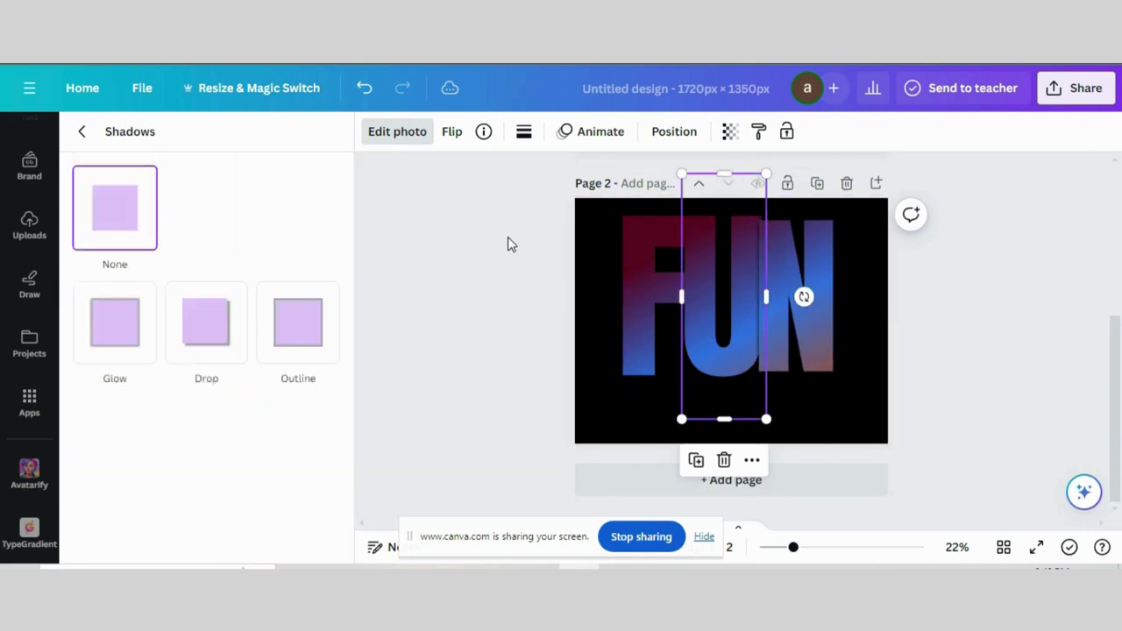
click(223, 341)
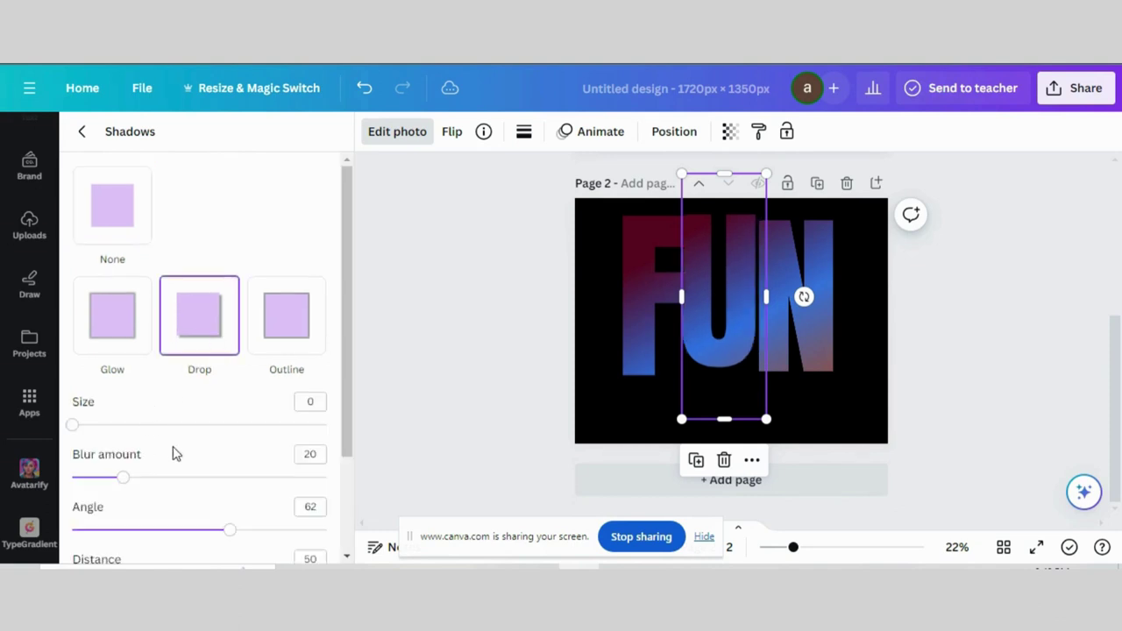
scroll(180, 449, down, 3)
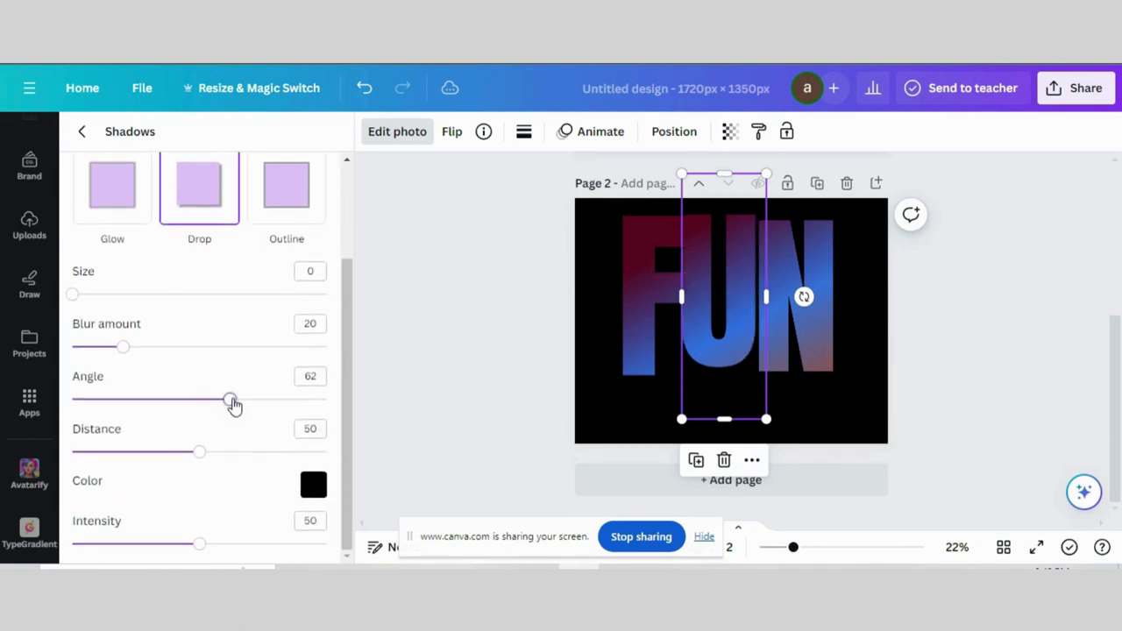
drag(233, 404, 327, 400)
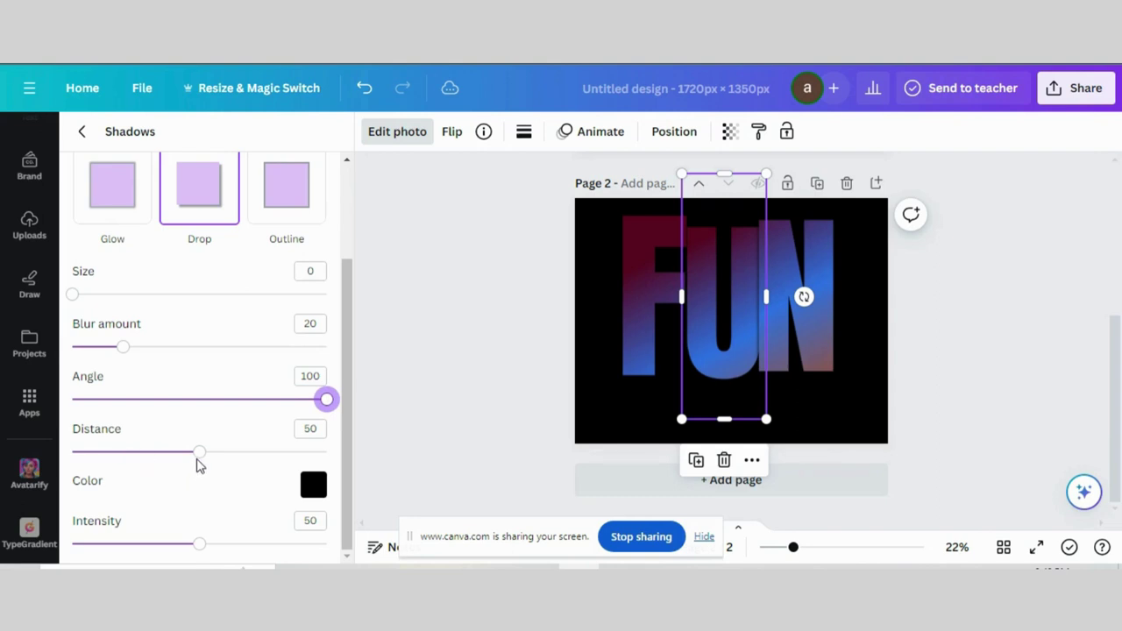
drag(200, 454, 7, 448)
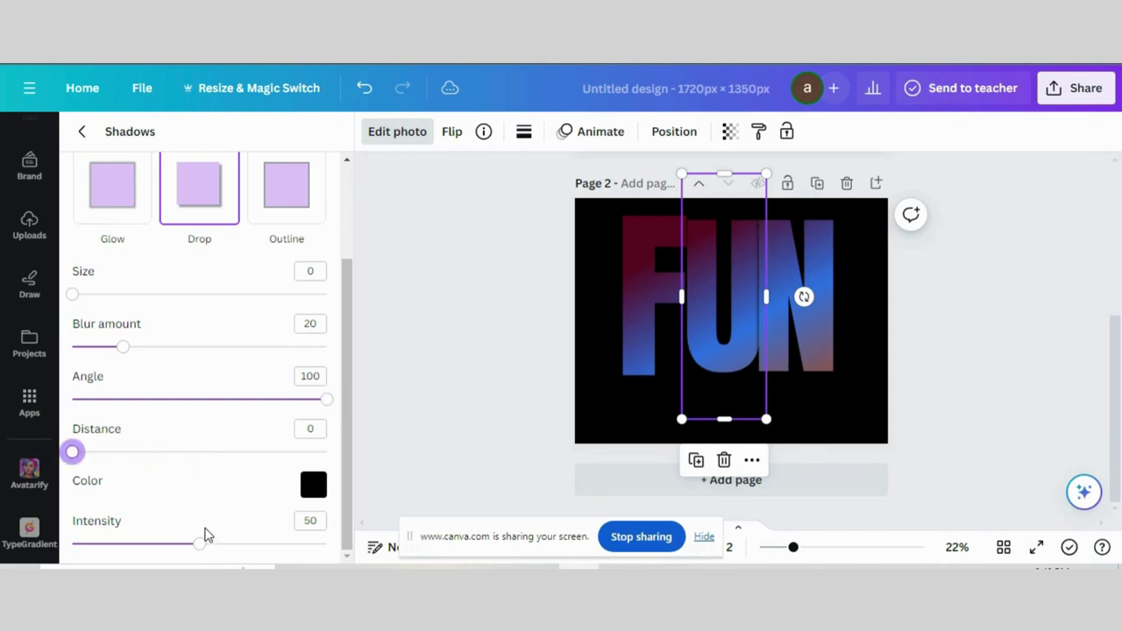
drag(201, 544, 391, 546)
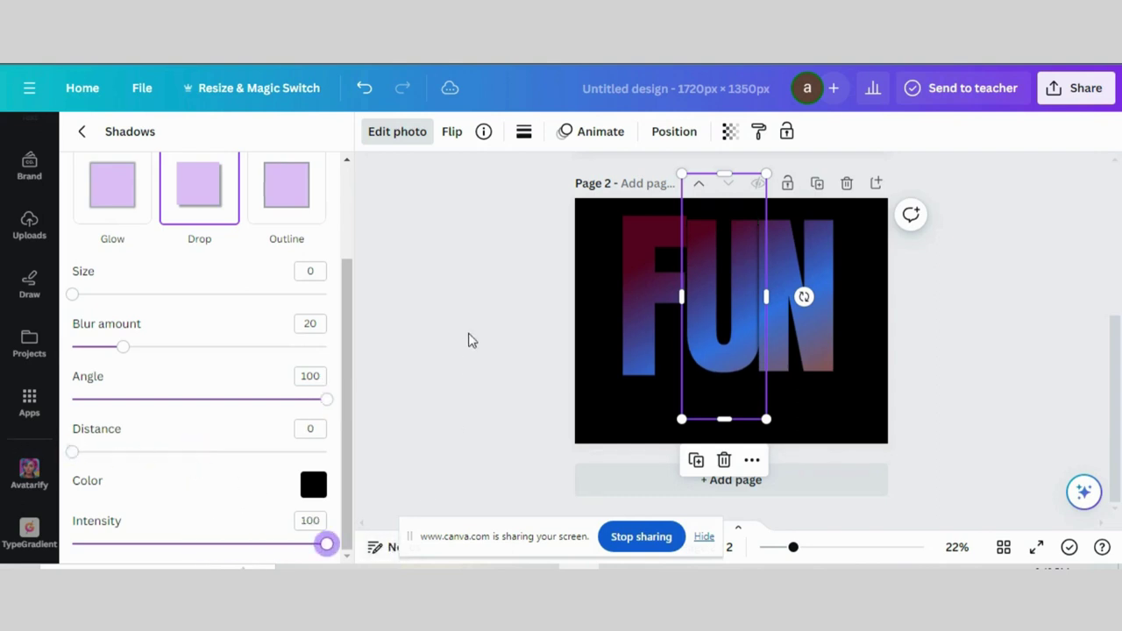
Step: Add a Drop shadow to the letter F with angle 100, distance 0 and intensity 100
click(656, 301)
click(224, 322)
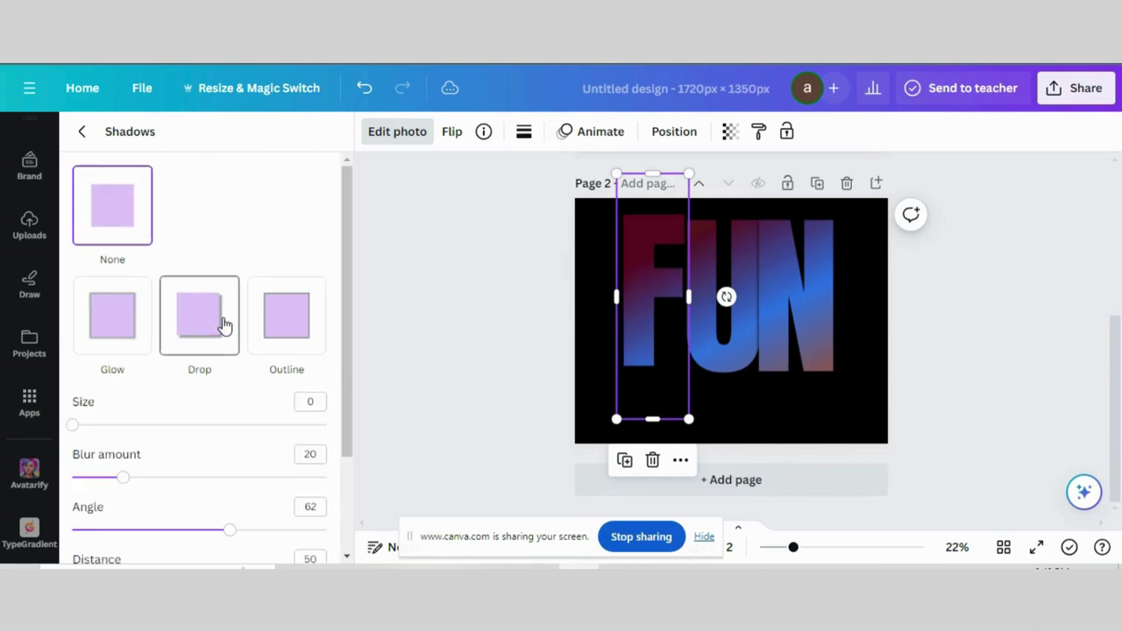
scroll(294, 438, down, 2)
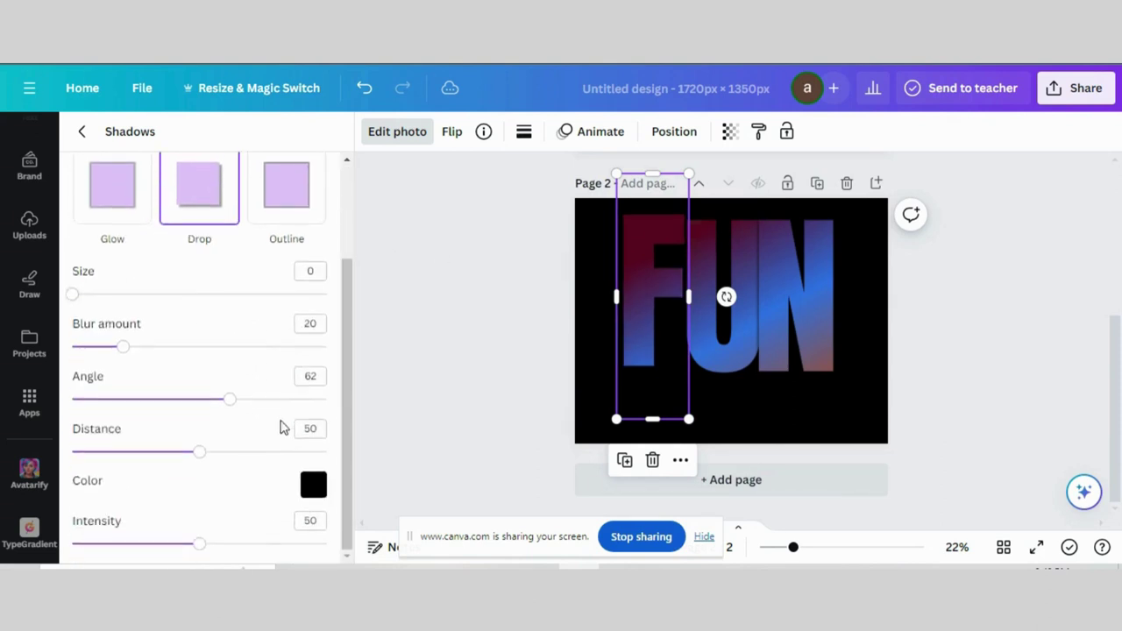
drag(228, 403, 325, 416)
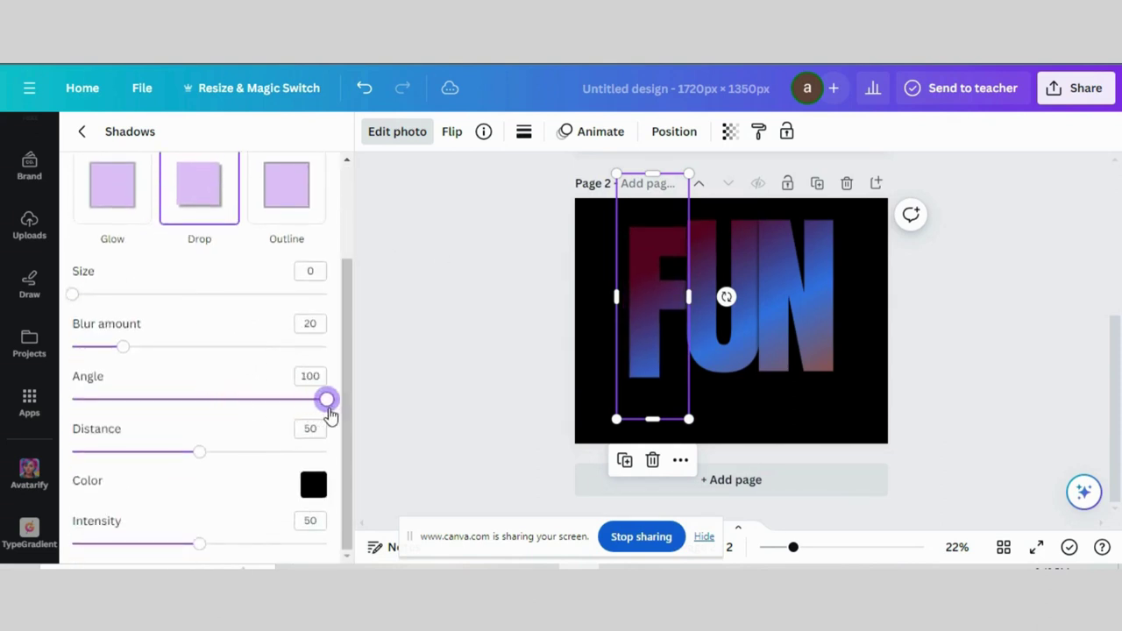
drag(199, 456, 26, 457)
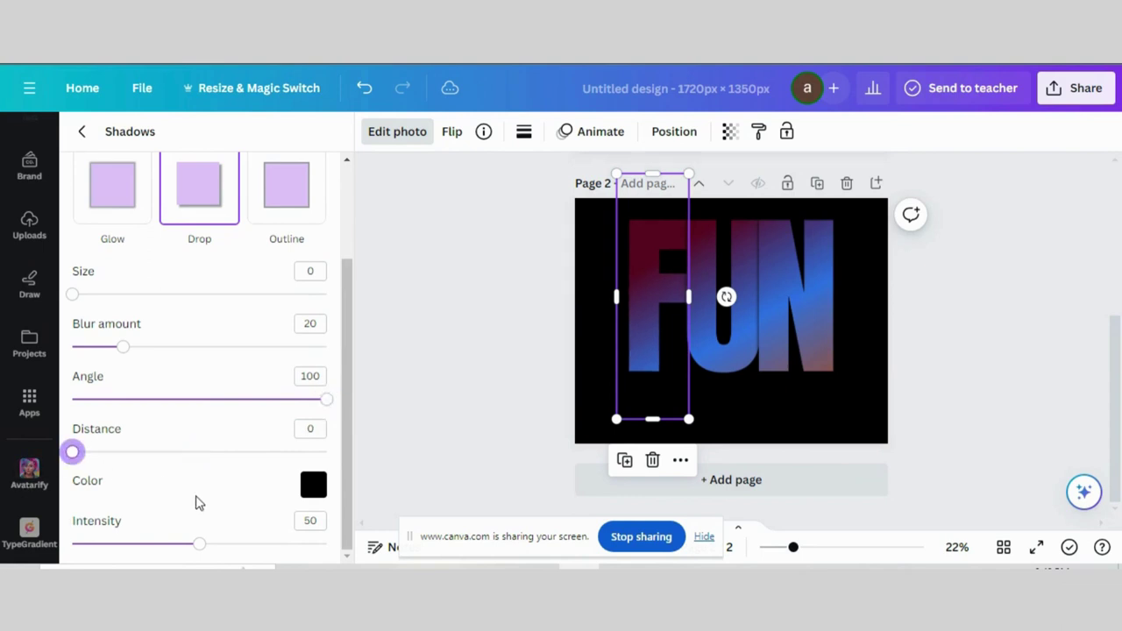
drag(198, 544, 391, 558)
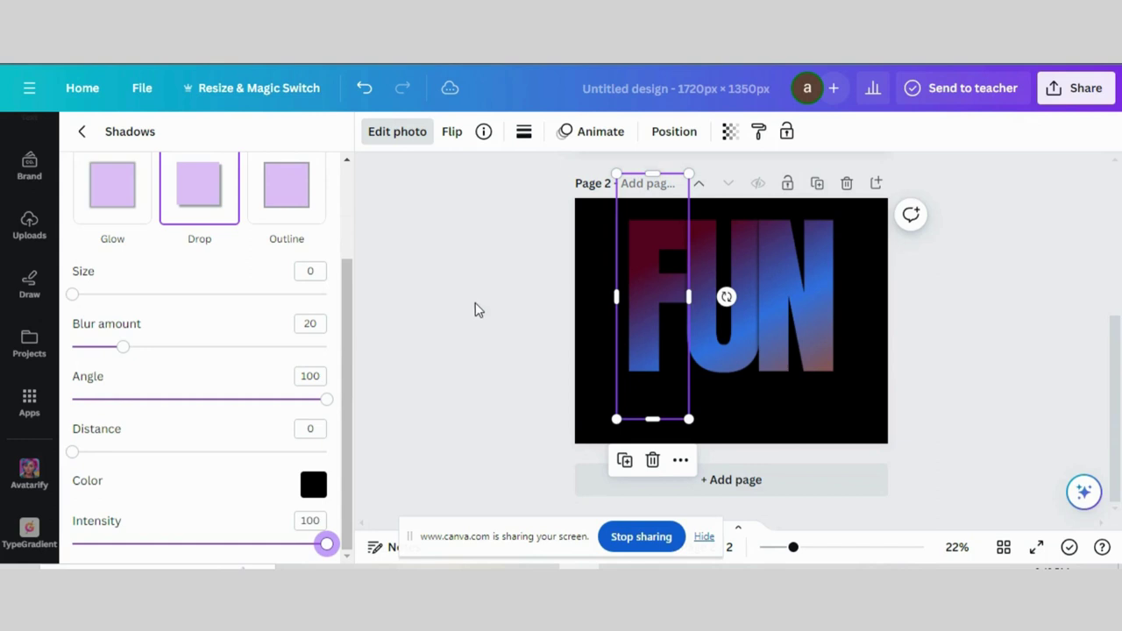
click(474, 303)
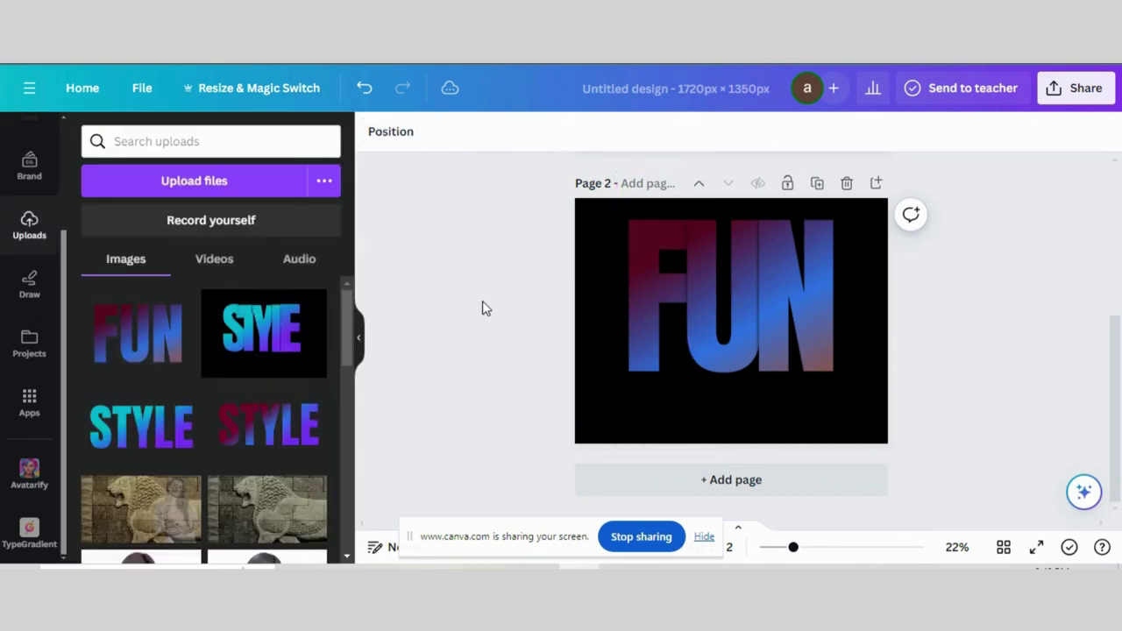
Step: Download only page 2 as a PNG and add the downloaded image to the uploads
click(1076, 88)
click(833, 367)
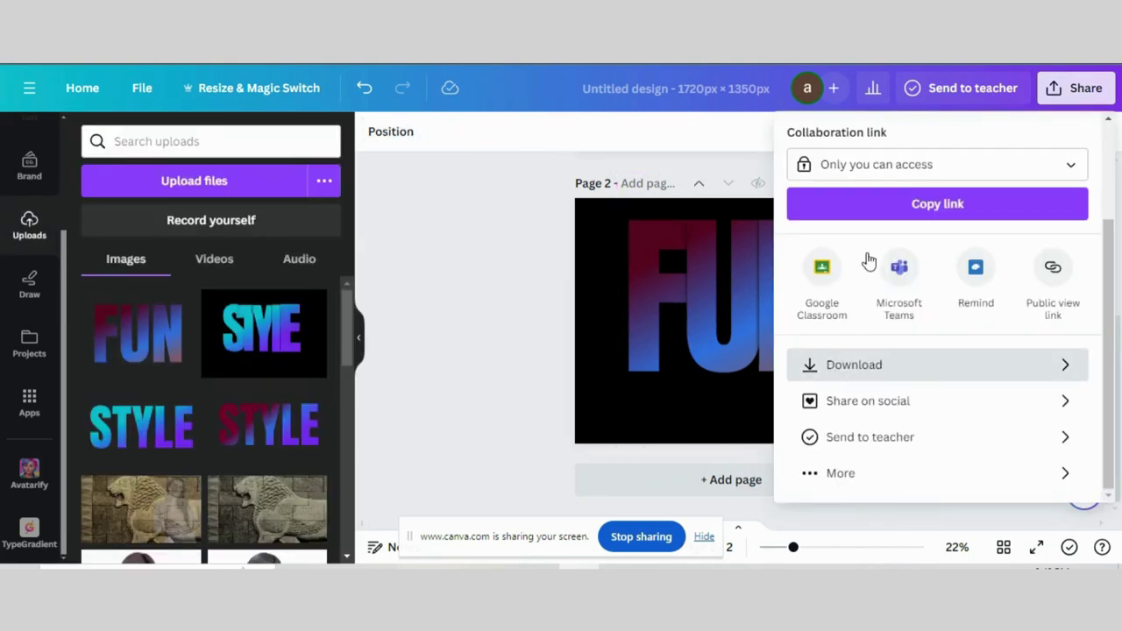
click(798, 303)
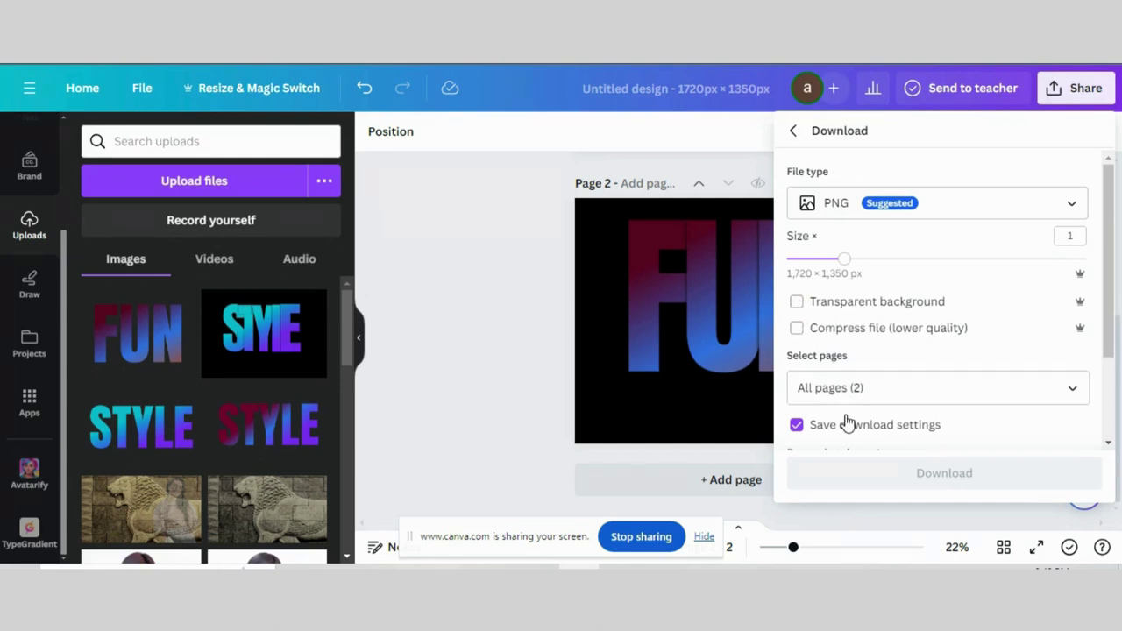
click(915, 389)
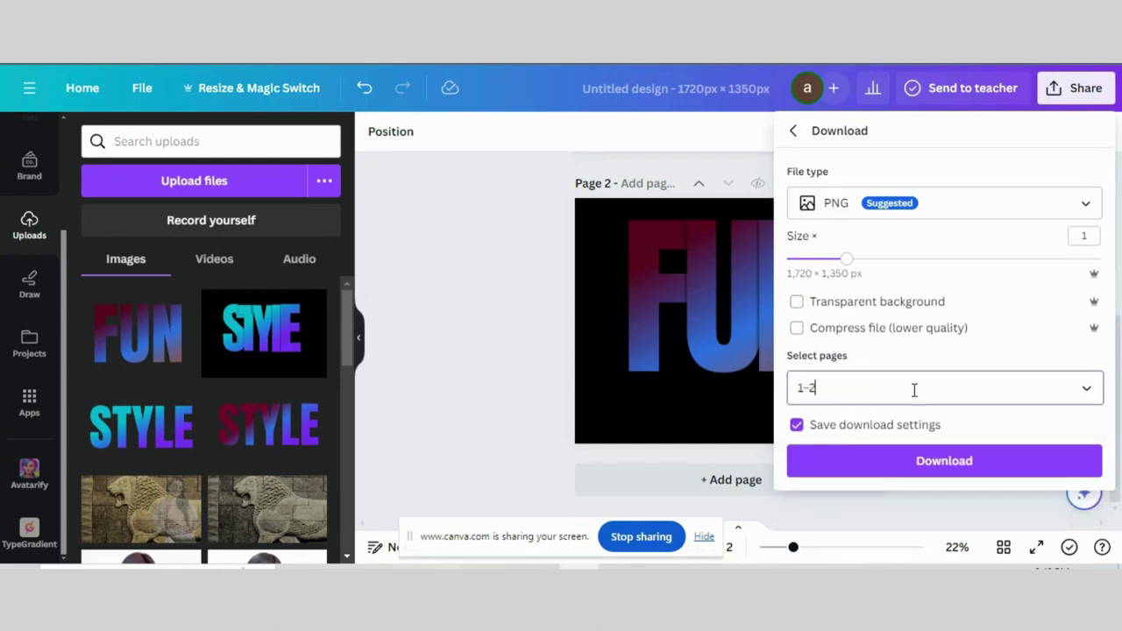
click(1086, 229)
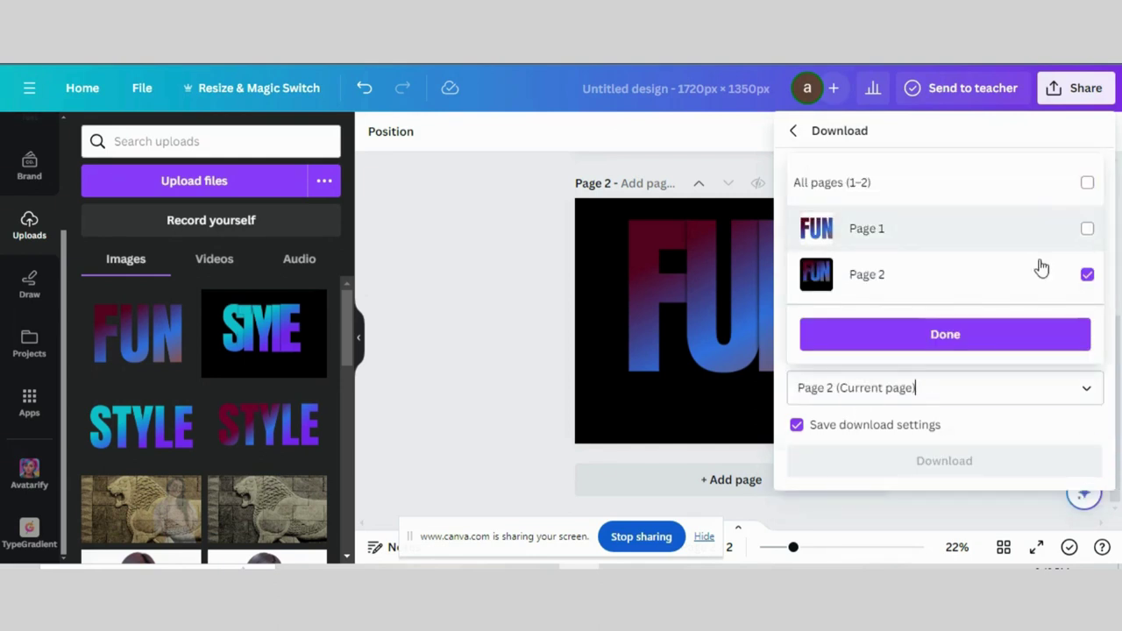
click(944, 335)
click(877, 452)
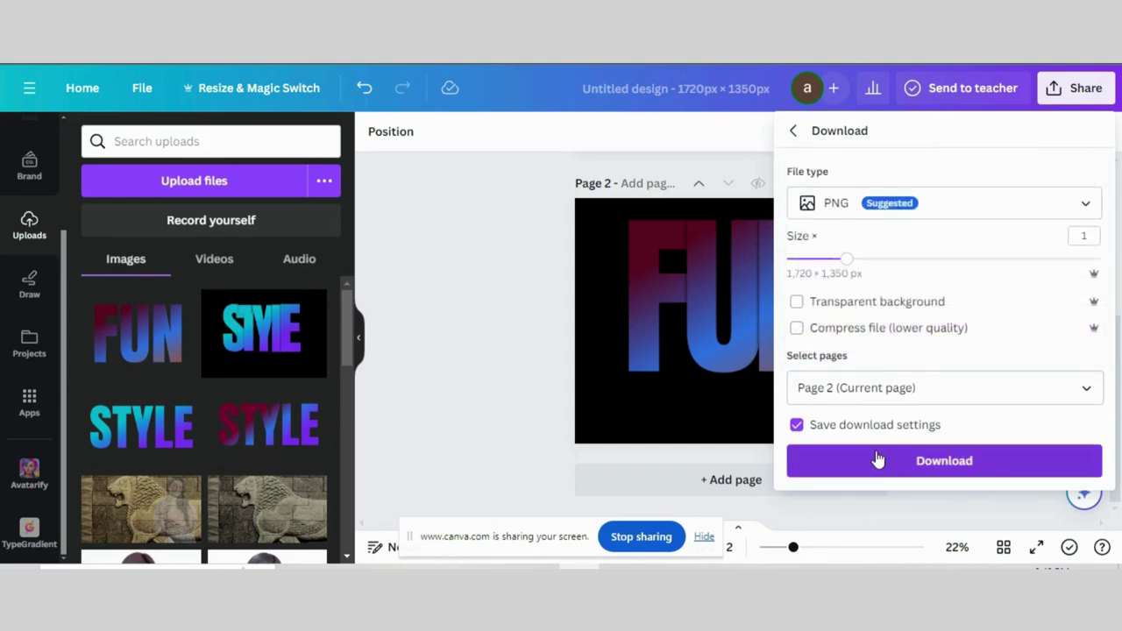
drag(877, 96, 181, 350)
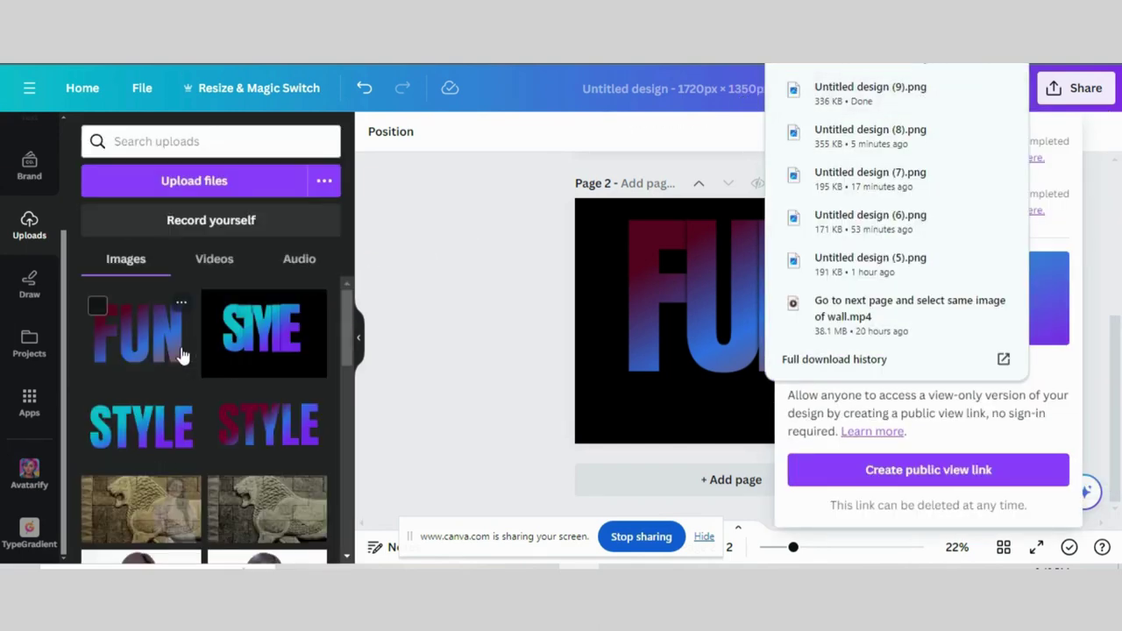
click(449, 303)
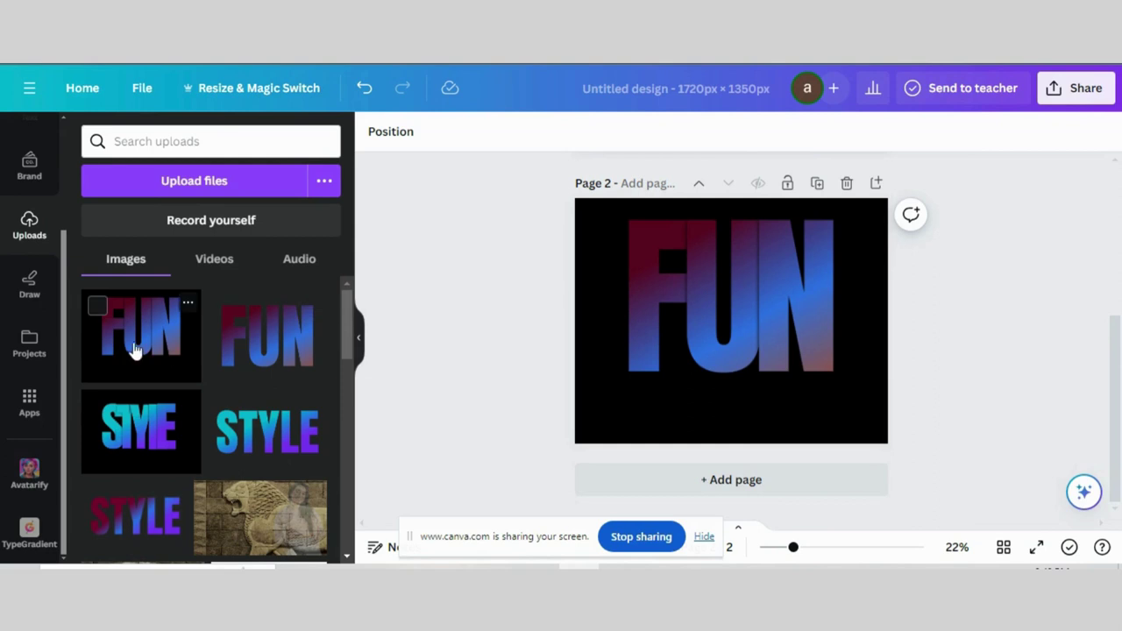
Step: Add page 3, place the newly uploaded black-background FUN image on it and scale it to cover the whole page
click(745, 480)
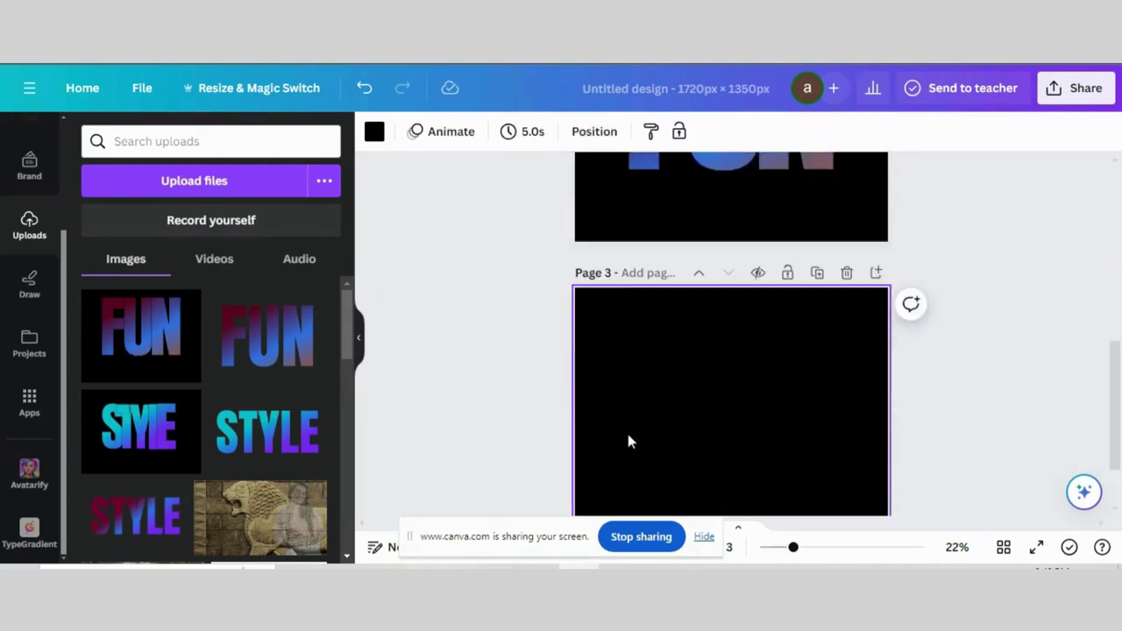
click(155, 343)
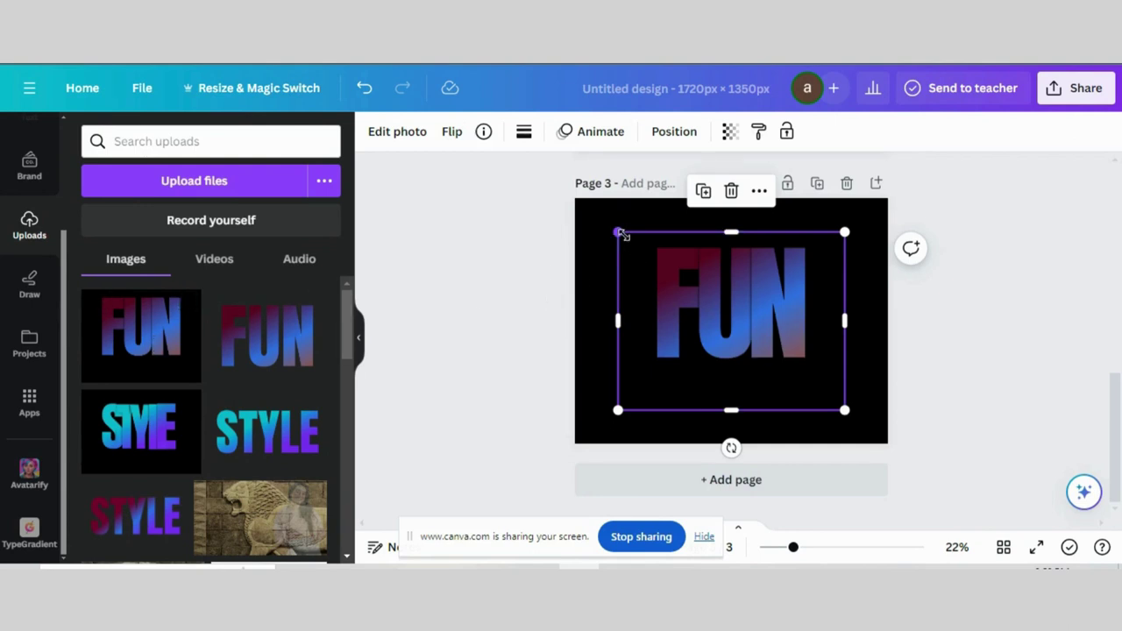
drag(619, 232, 577, 204)
drag(844, 411, 889, 441)
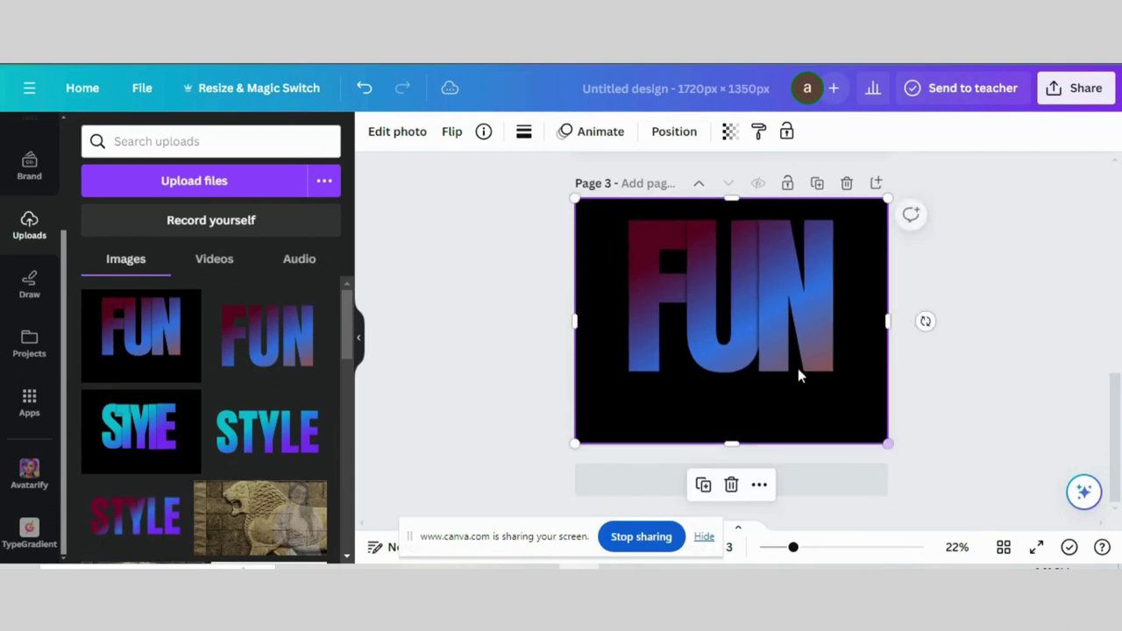
Step: Duplicate the FUN image on page 3 and move the copy straight down over the original
right_click(727, 276)
click(784, 244)
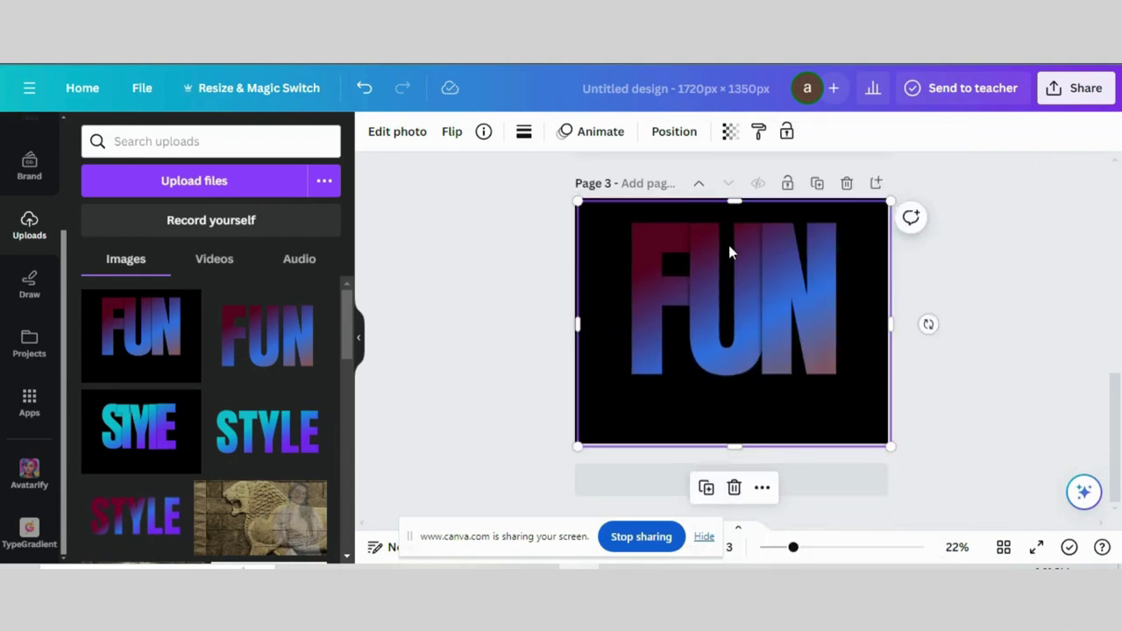
drag(726, 251, 719, 283)
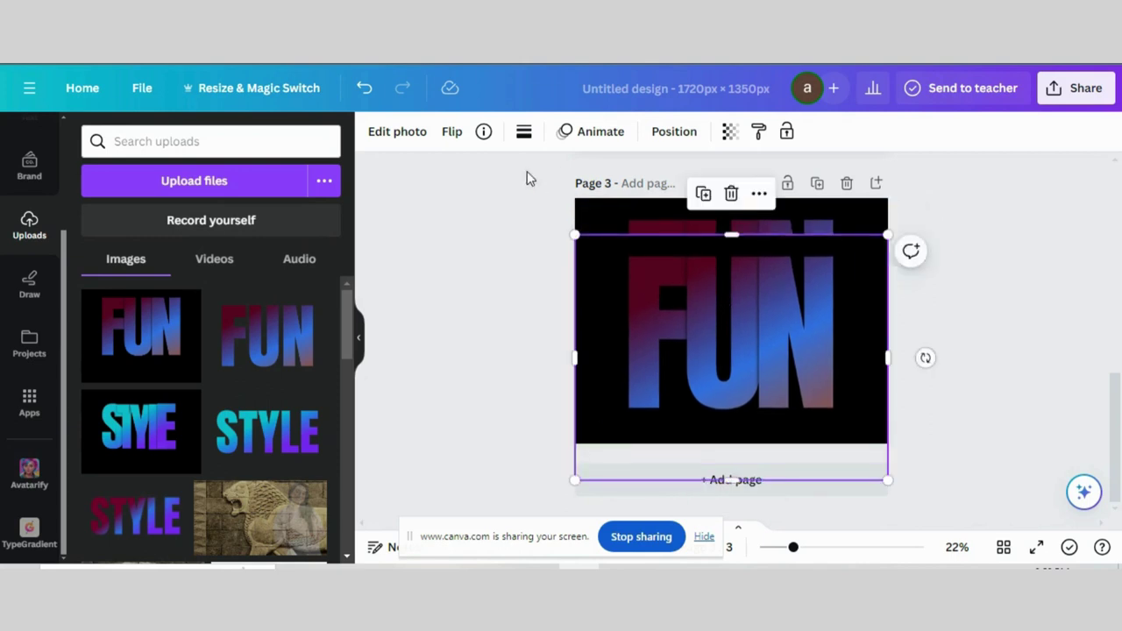
Step: Flip the lower copy of the FUN image vertically
click(451, 132)
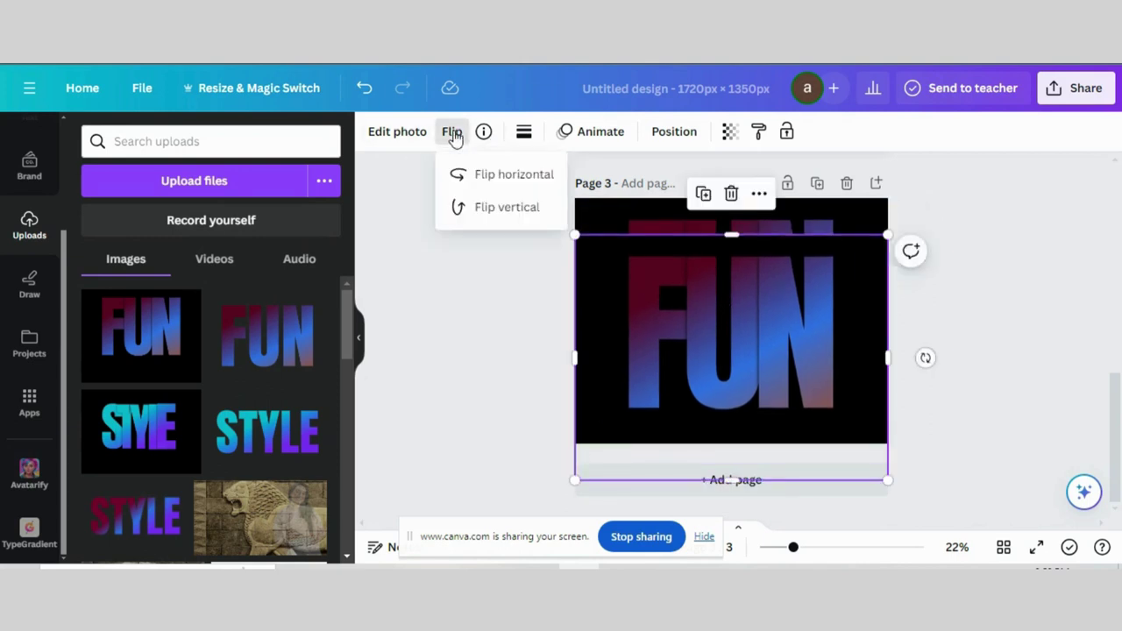
click(501, 187)
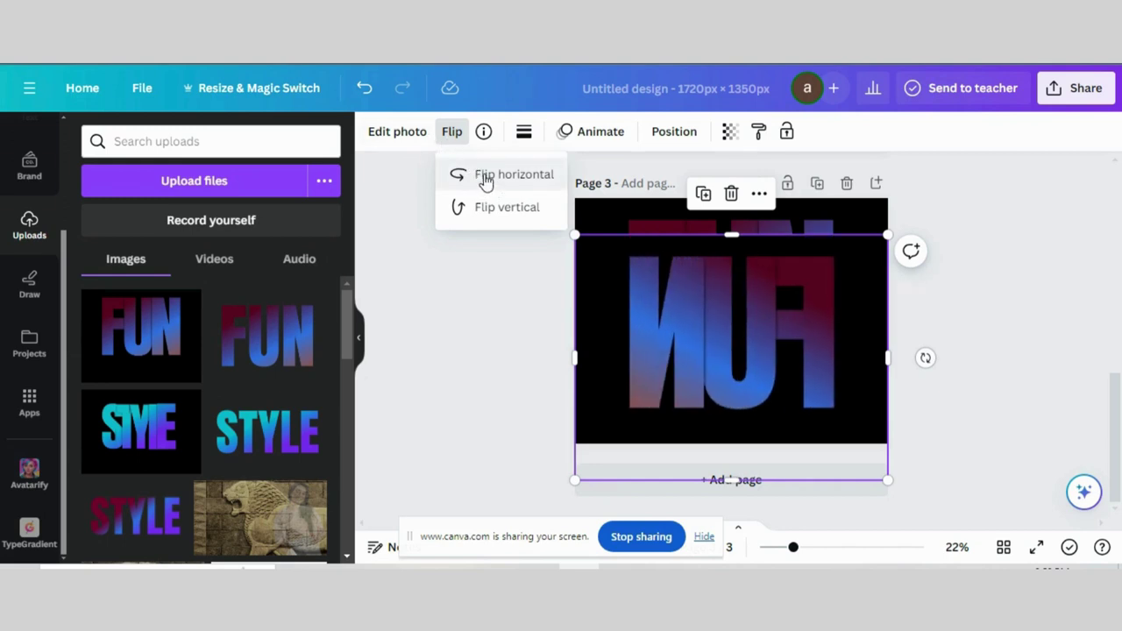
click(485, 178)
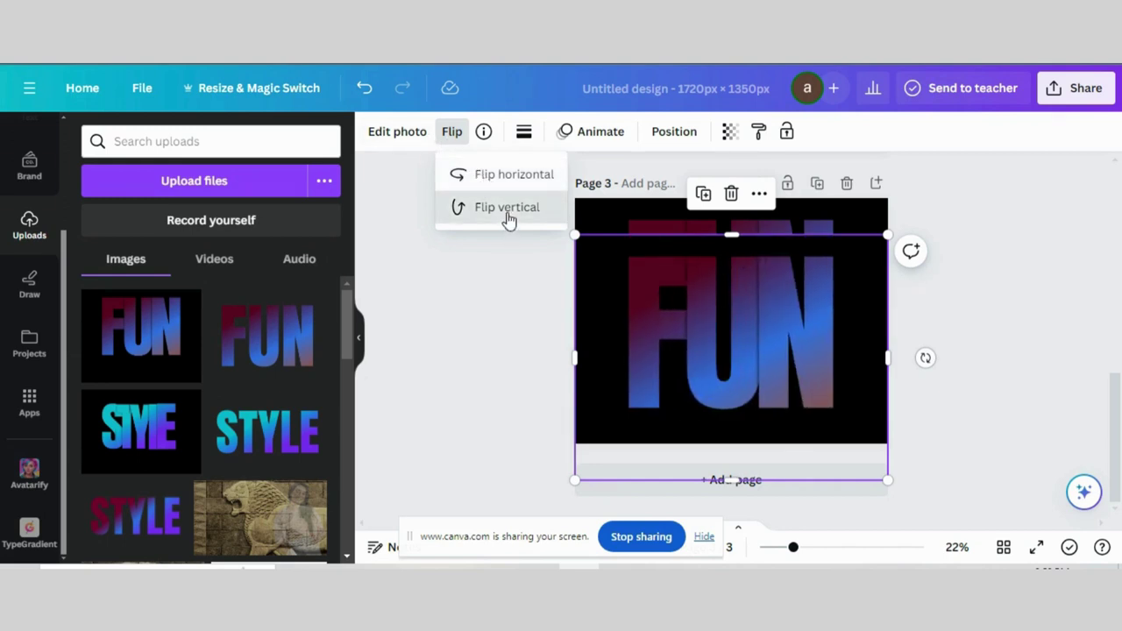
click(507, 208)
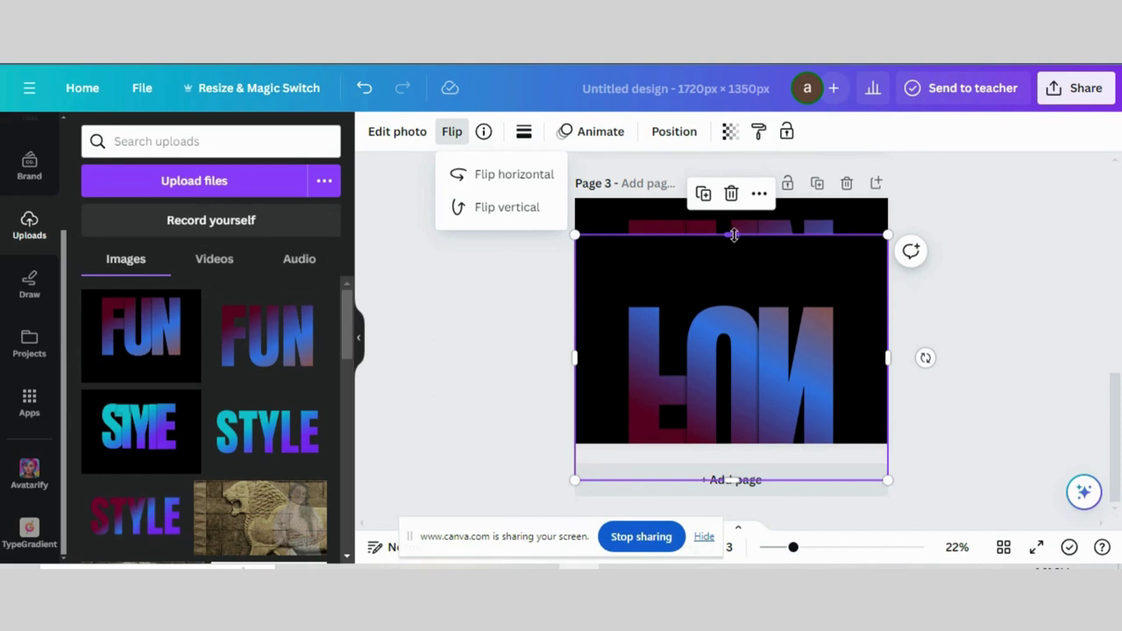
Step: Crop the flipped copy from its upper edge, enlarge the original slightly and fit the copy directly beneath its letters as a reflection
drag(733, 235, 734, 363)
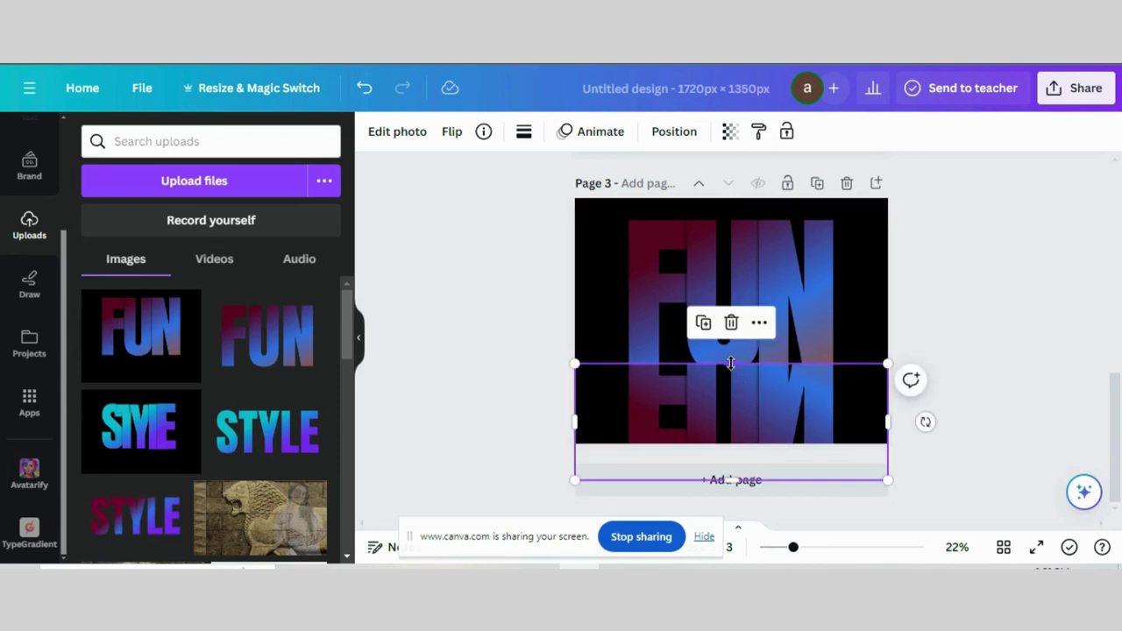
click(758, 266)
drag(729, 378, 729, 379)
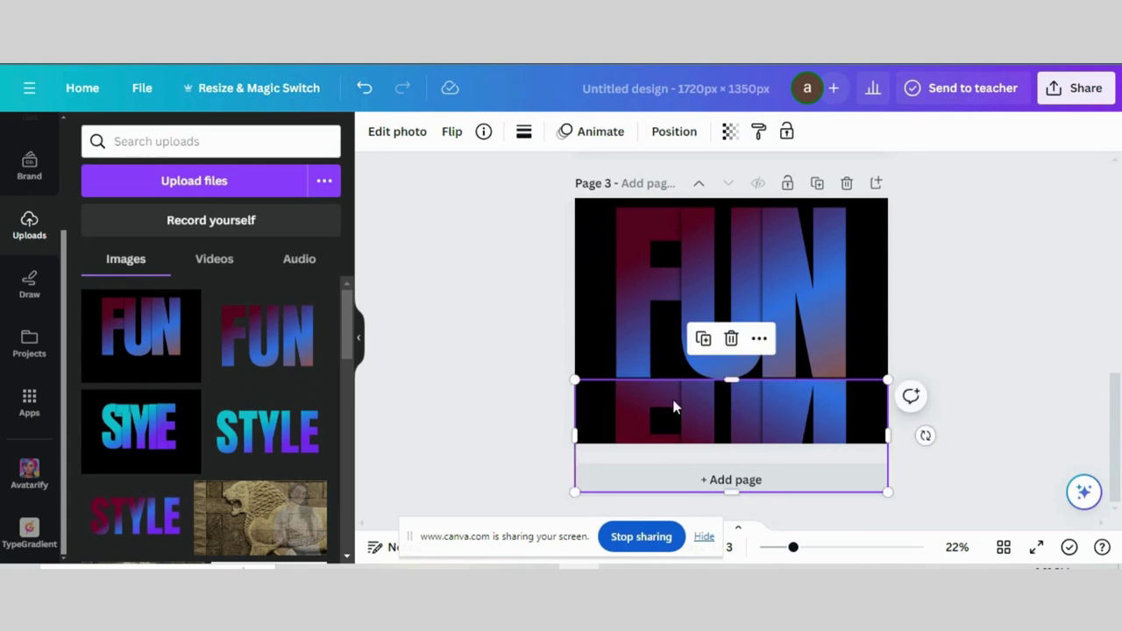
click(429, 236)
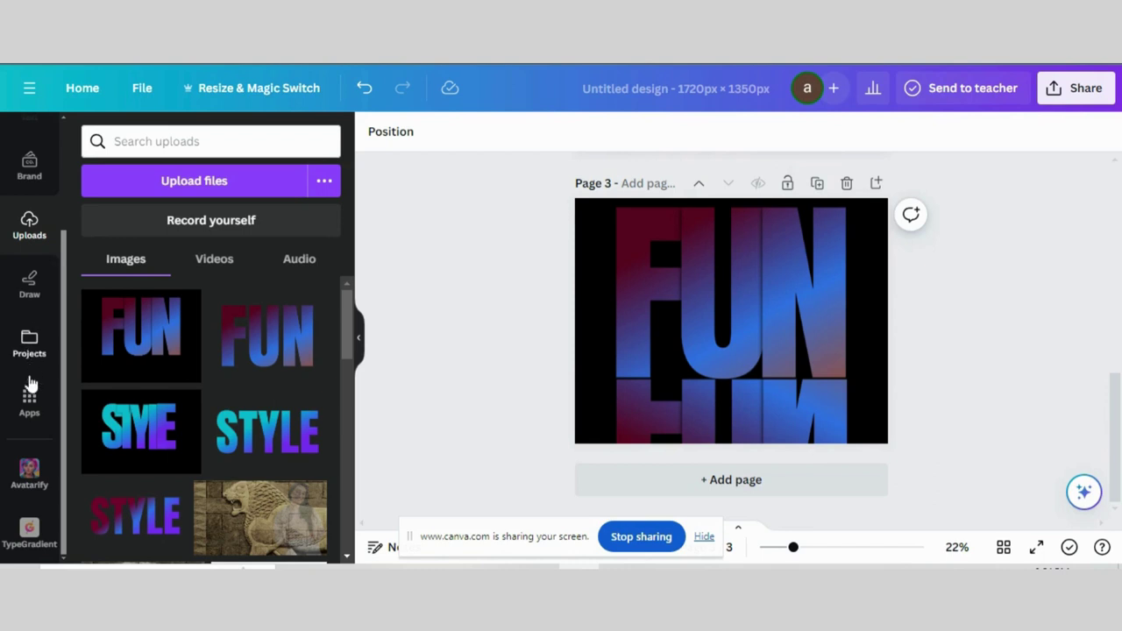
Step: Search the elements for gradients and limit the results to graphics
scroll(30, 188, up, 3)
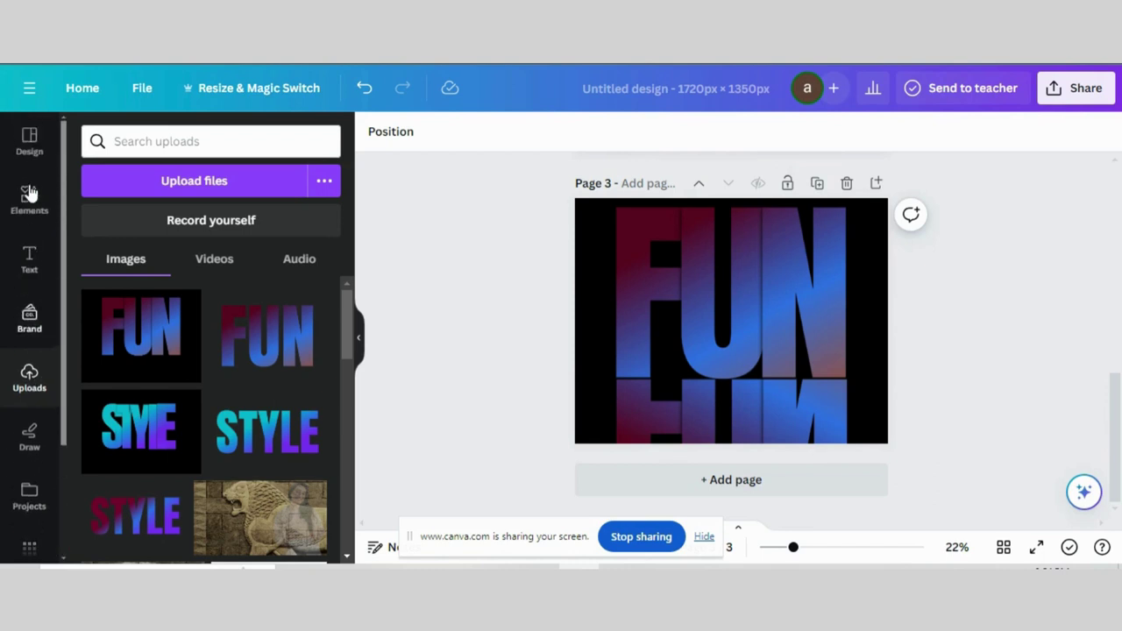
click(30, 200)
click(164, 141)
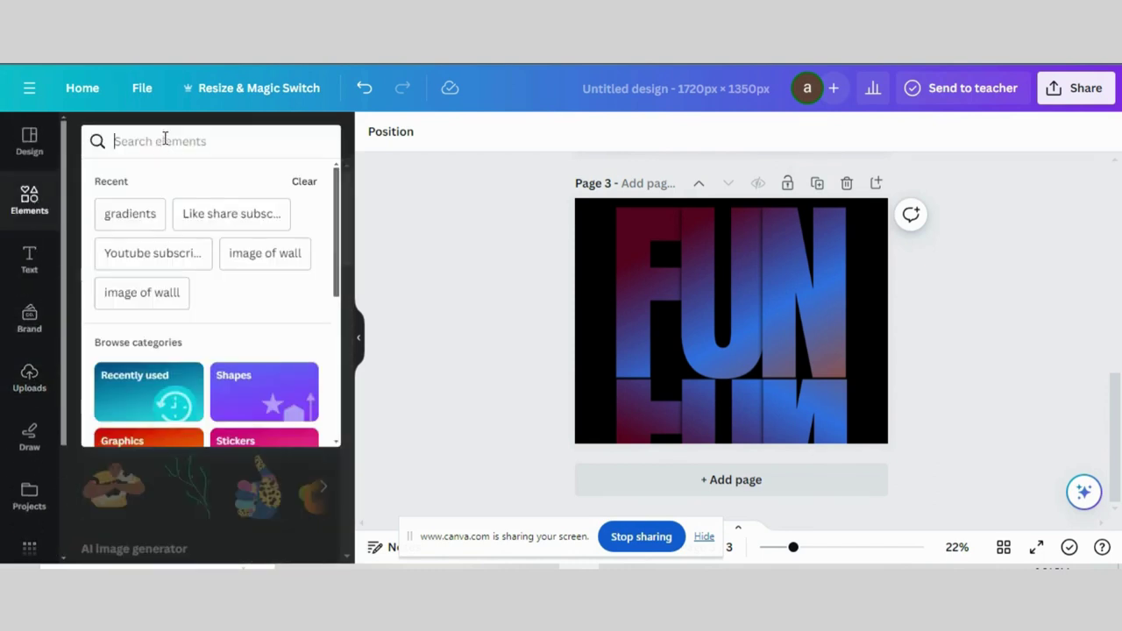
click(151, 211)
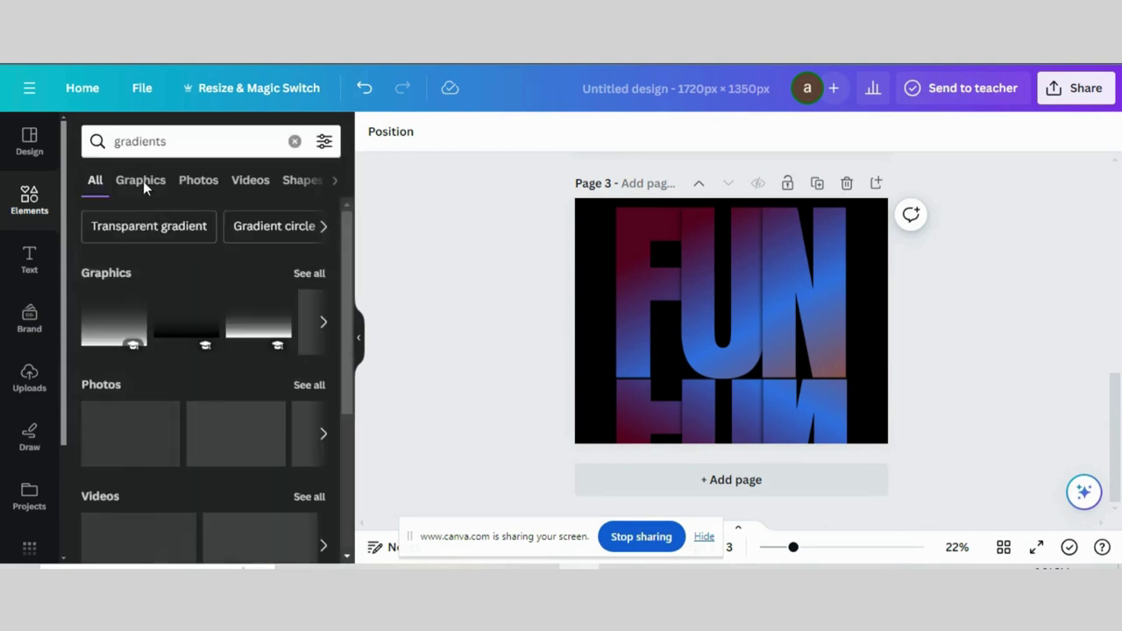
click(143, 180)
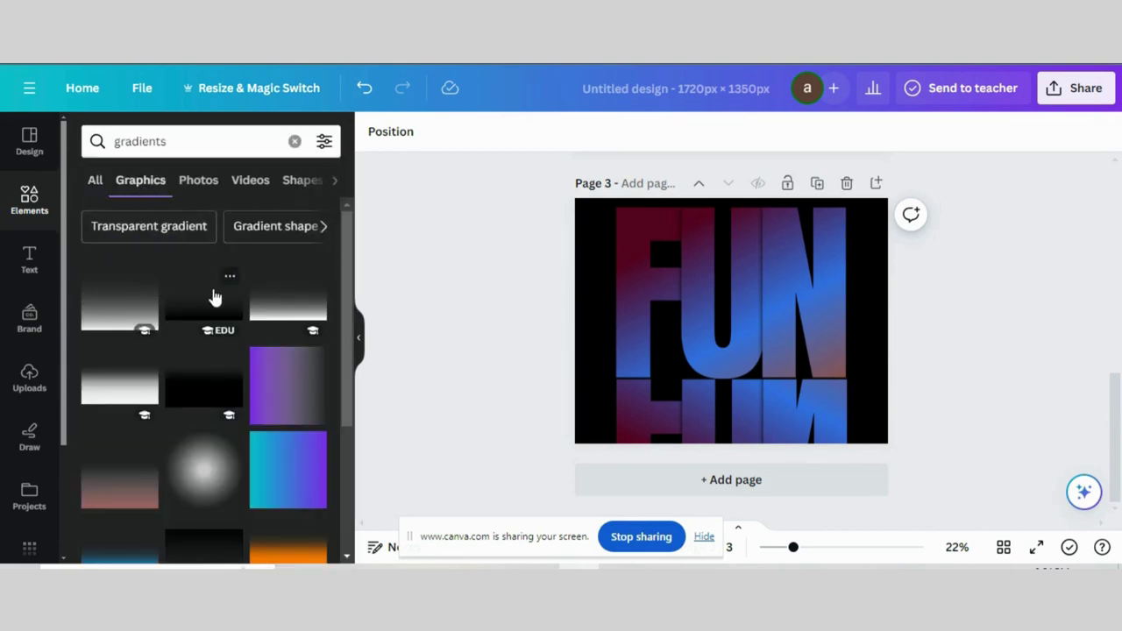
Step: Add the black fade gradient over the reflection, align it with page 3's bottom edge and reduce its height slightly
click(213, 296)
drag(729, 386, 716, 445)
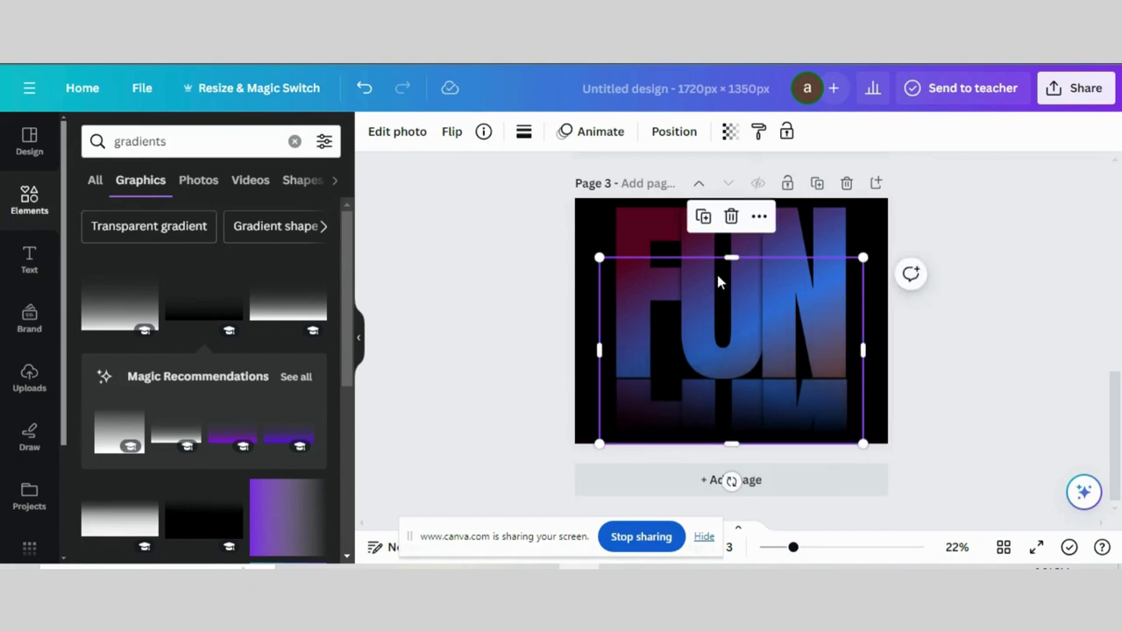
mouse_move(727, 259)
mouse_down()
mouse_move(724, 329)
mouse_move(717, 221)
mouse_move(724, 261)
mouse_up()
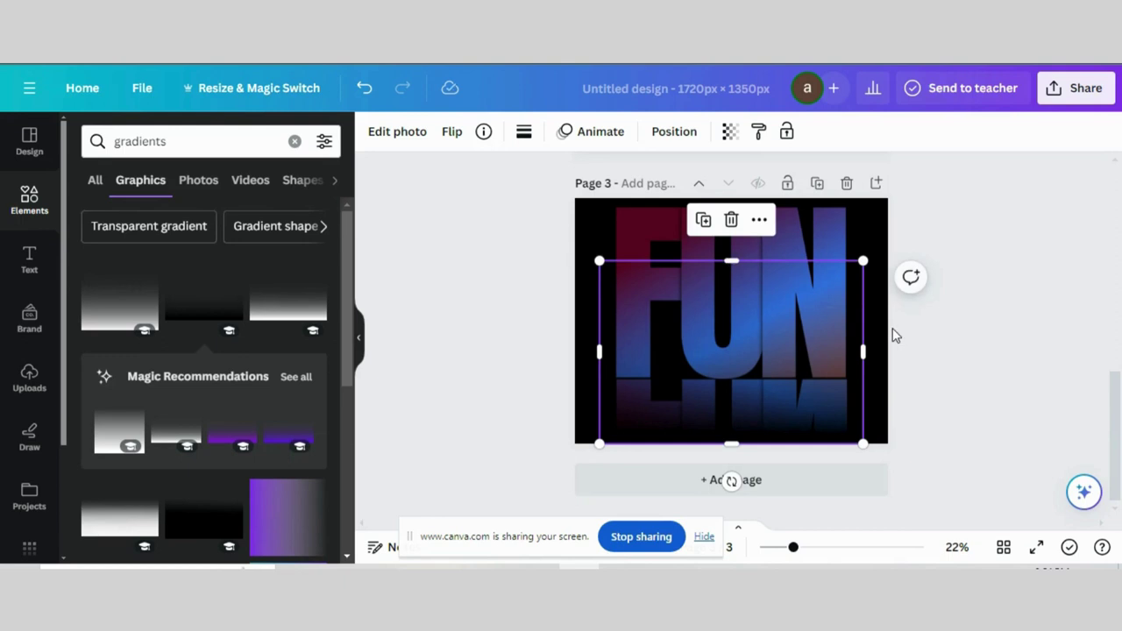
click(1068, 368)
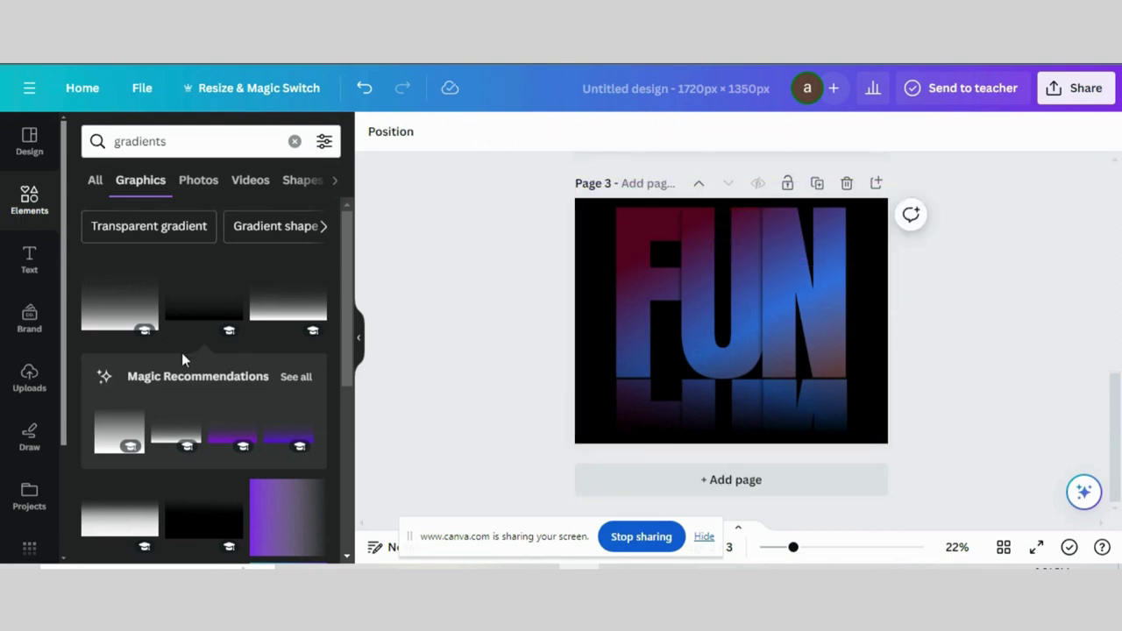
Step: Add the white fade gradient, align it with page 3's bottom edge and lower its upper edge to about mid-page
click(120, 295)
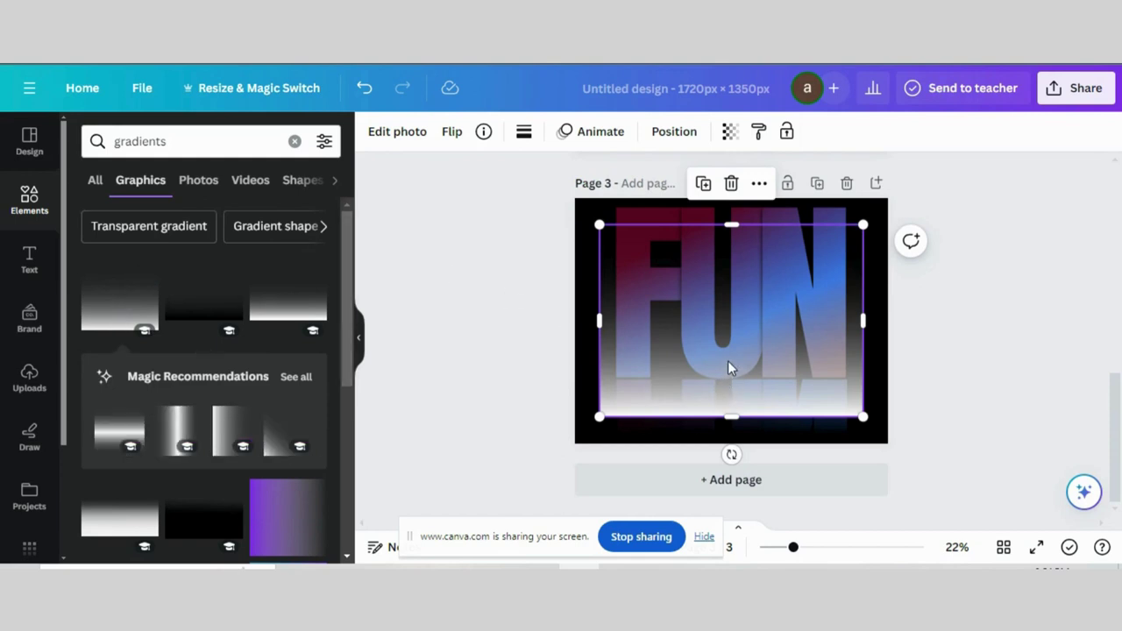
drag(728, 368, 727, 390)
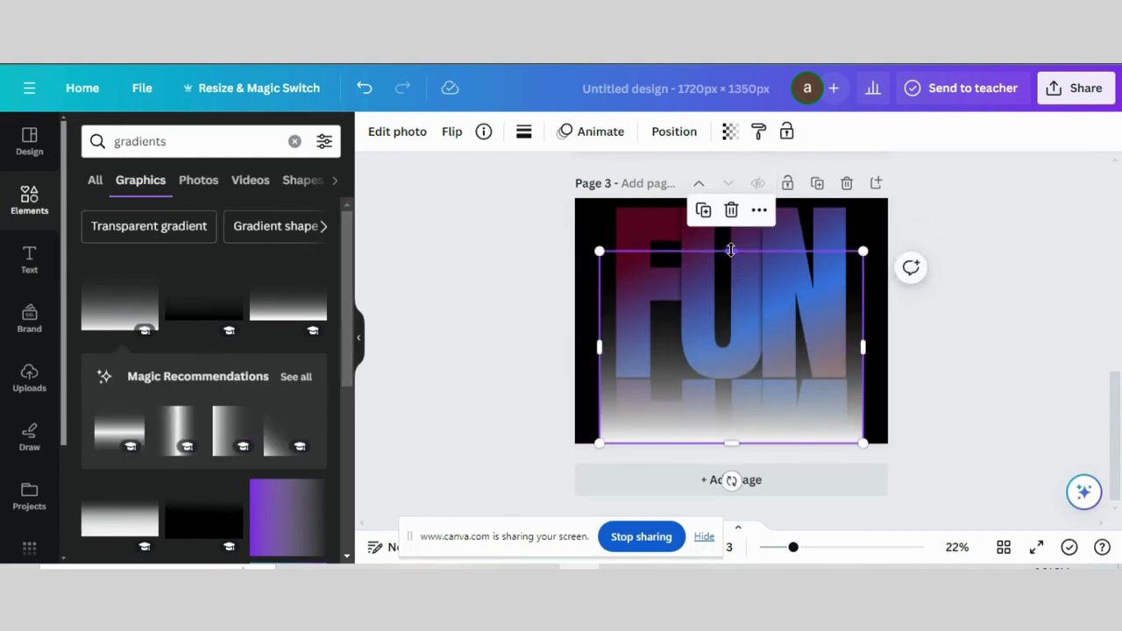
drag(731, 252, 726, 316)
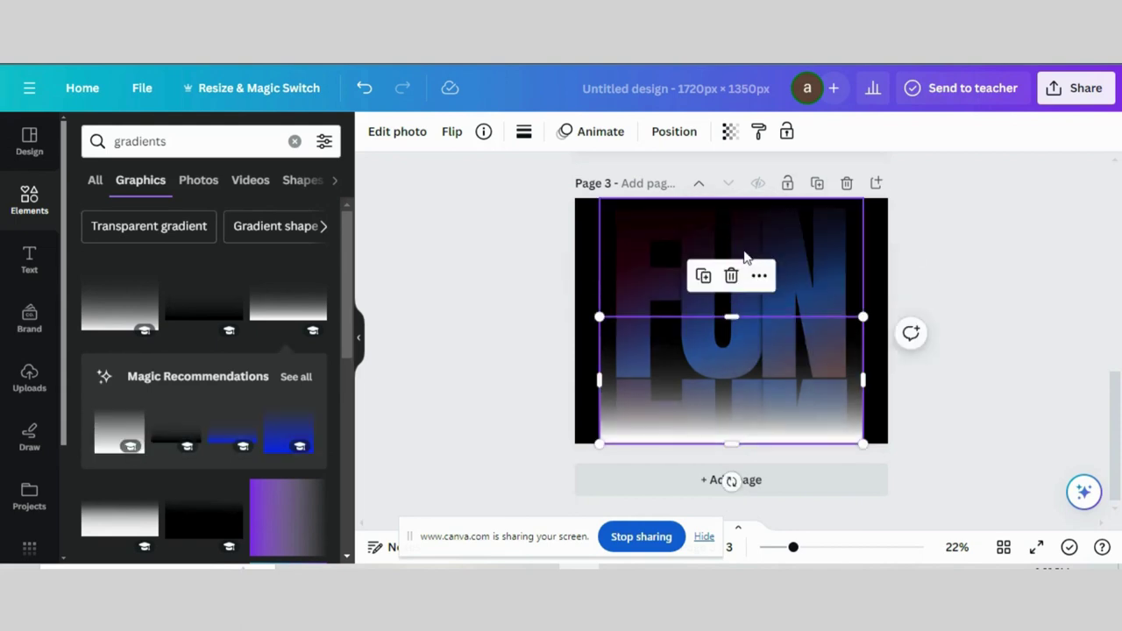
Step: Set the white gradient's transparency to 47
click(731, 132)
drag(728, 201, 646, 194)
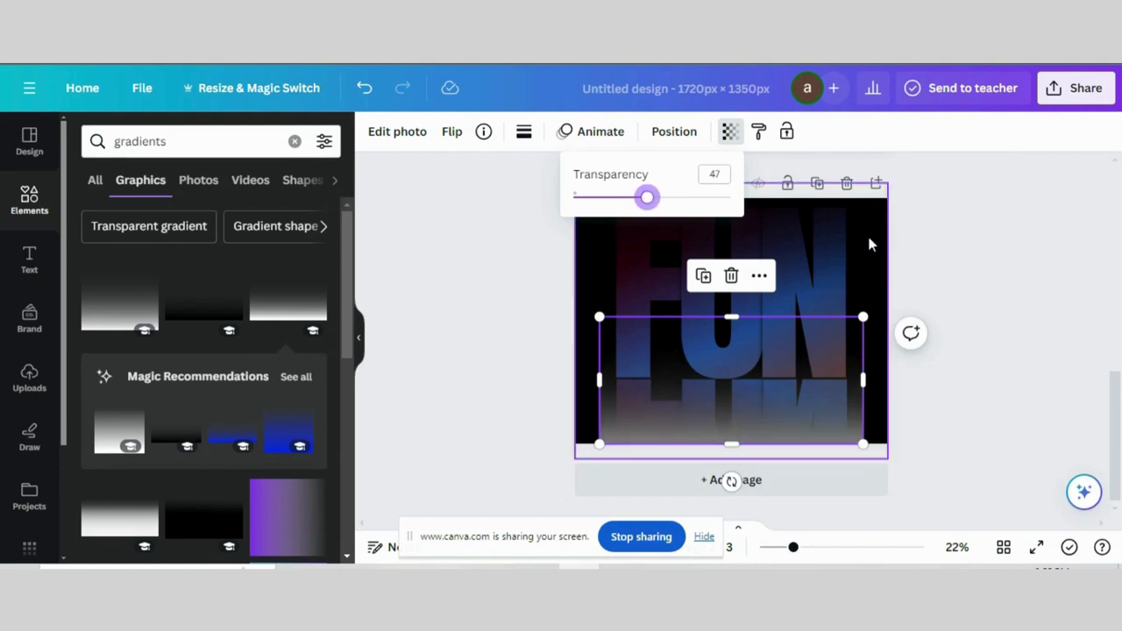
click(994, 239)
Step: Stretch the white gradient sideways in both directions to span the full width of page 3
click(864, 381)
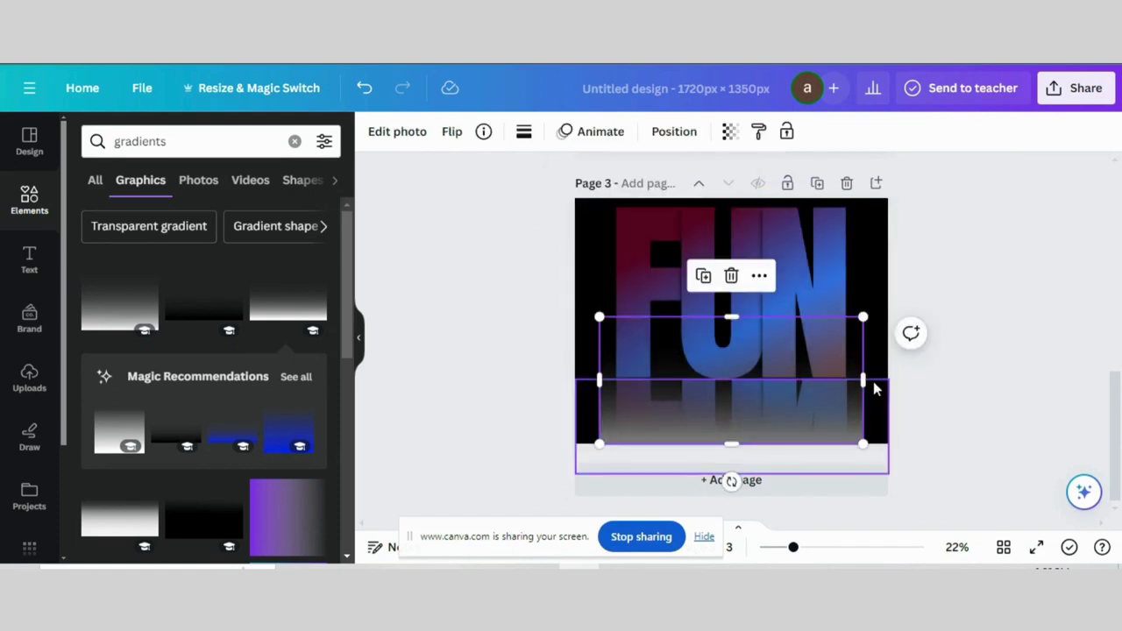
drag(863, 380, 888, 379)
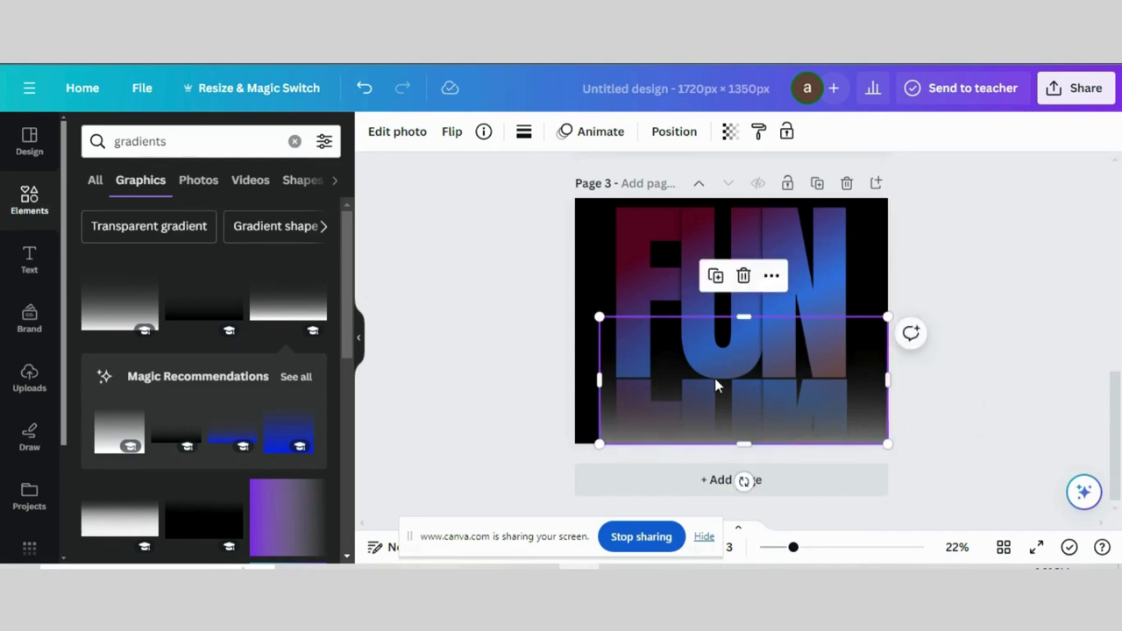
drag(600, 380, 575, 385)
click(508, 353)
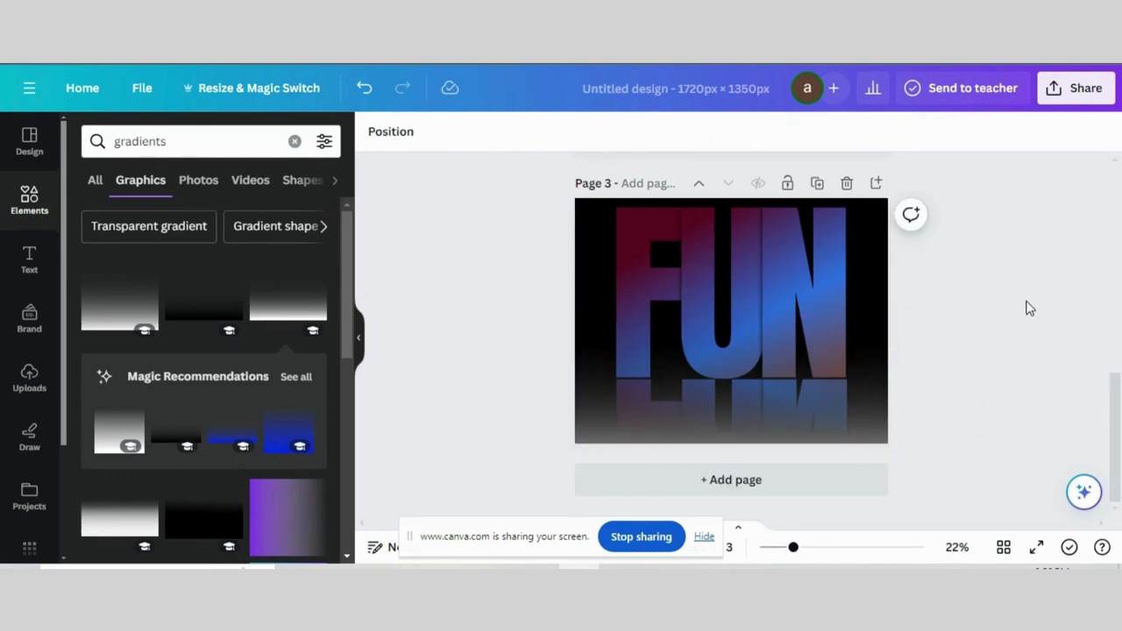
Step: Download page 3 with the reflected FUN text as an image and add it to the uploads
click(1081, 85)
scroll(880, 311, down, 3)
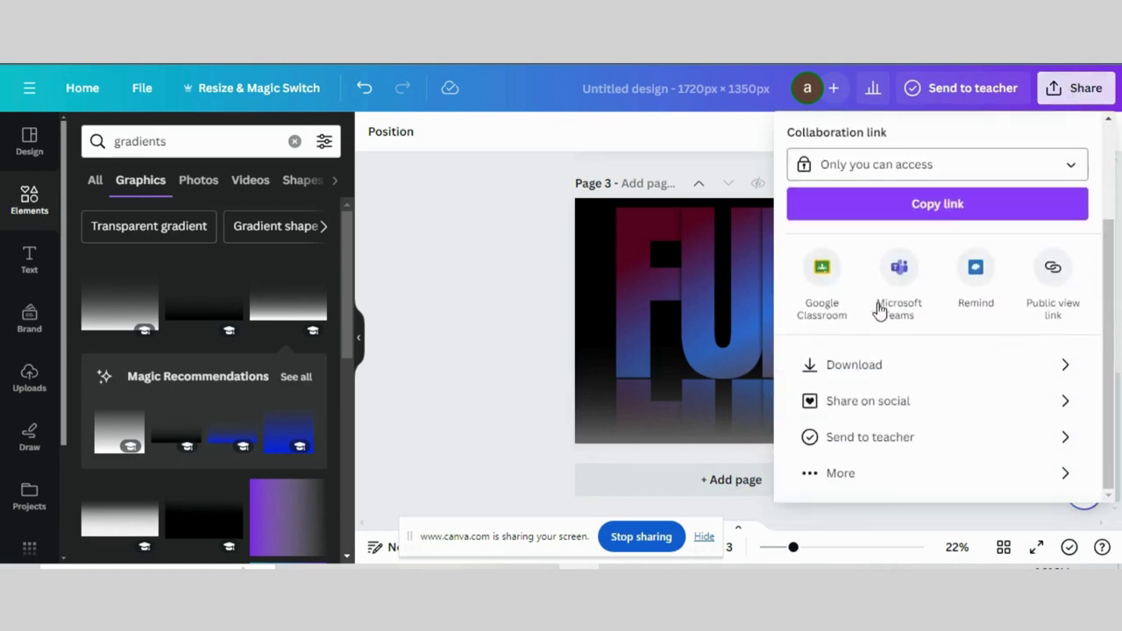
click(831, 381)
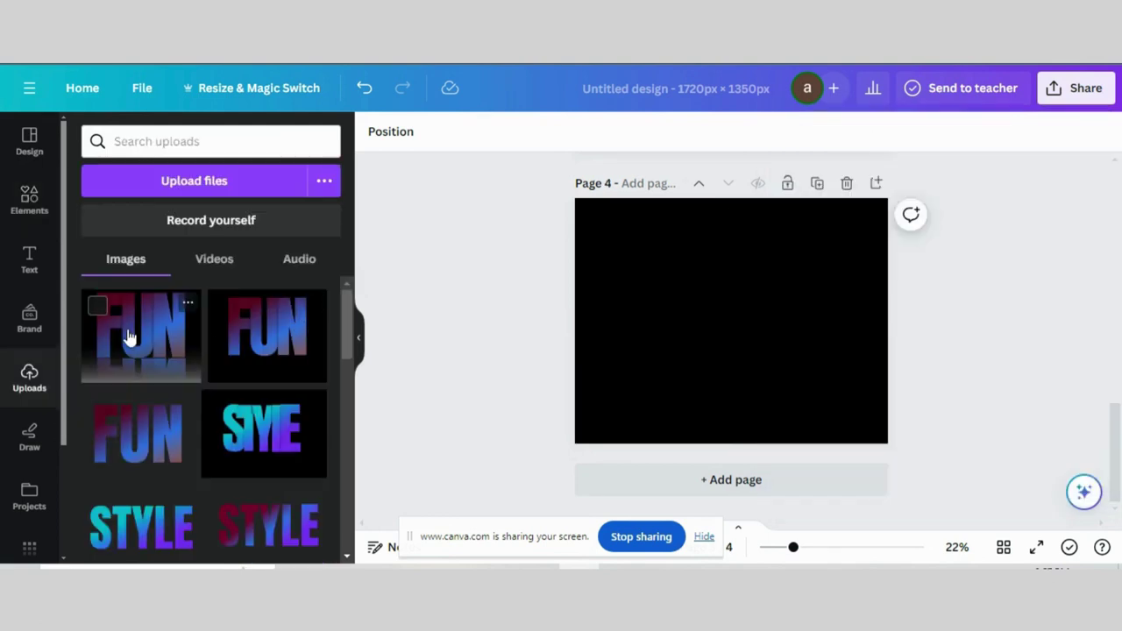
Step: Place the newly uploaded FUN reflection image on the new page 4 and scale it to cover the whole page
click(130, 333)
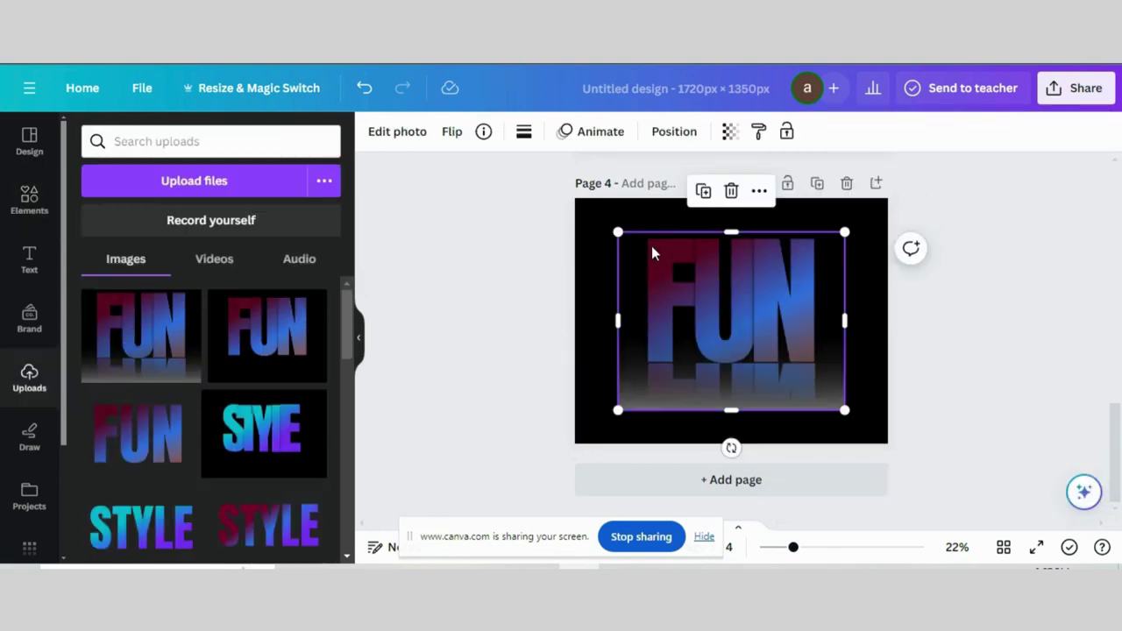
drag(617, 231, 564, 192)
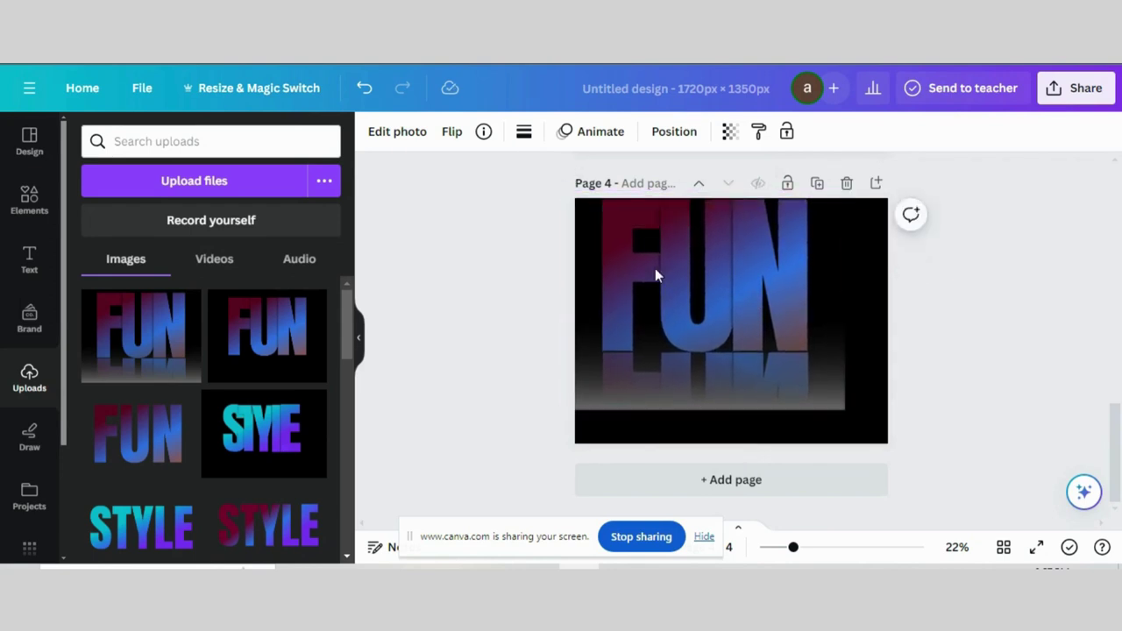
drag(656, 276, 662, 275)
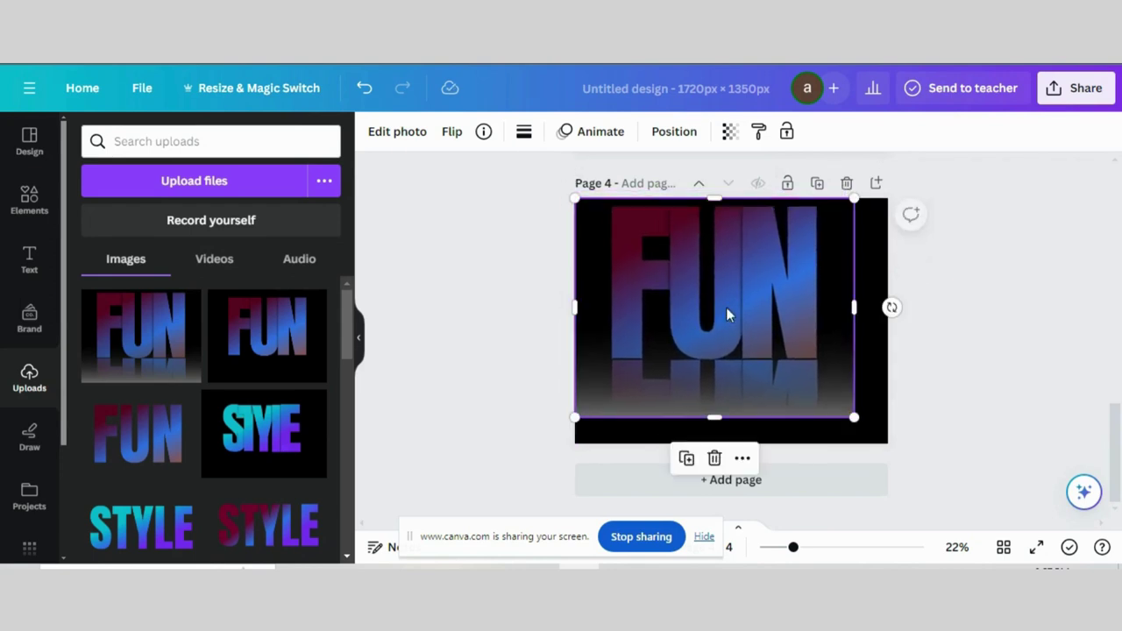
drag(856, 416, 888, 443)
click(1001, 378)
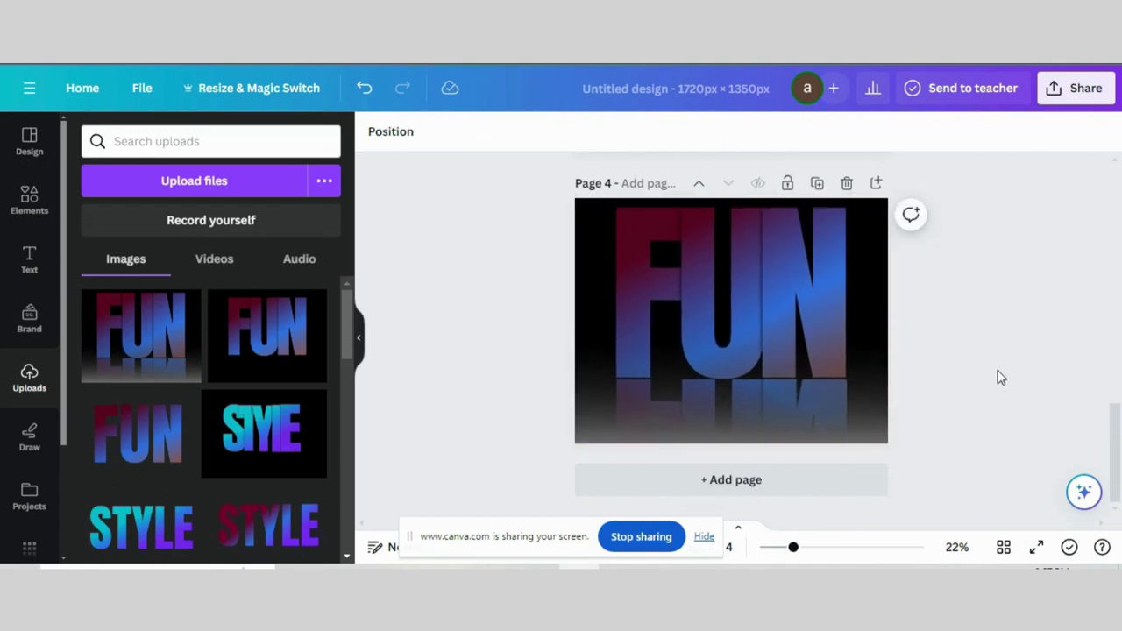